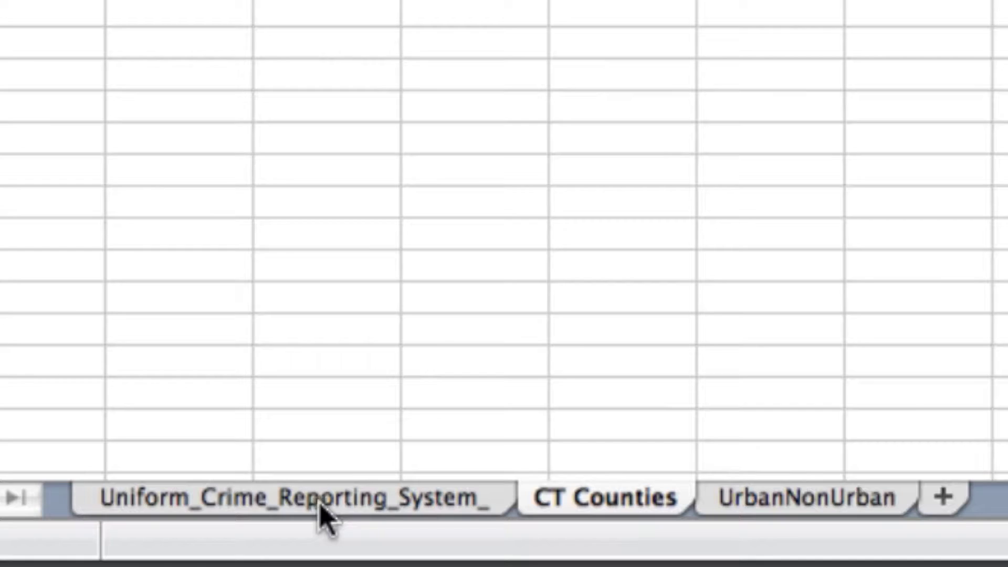
Step: View the Uniform_Crime_Reporting_System_ sheet and return to the CT Counties sheet
left_click(202, 494)
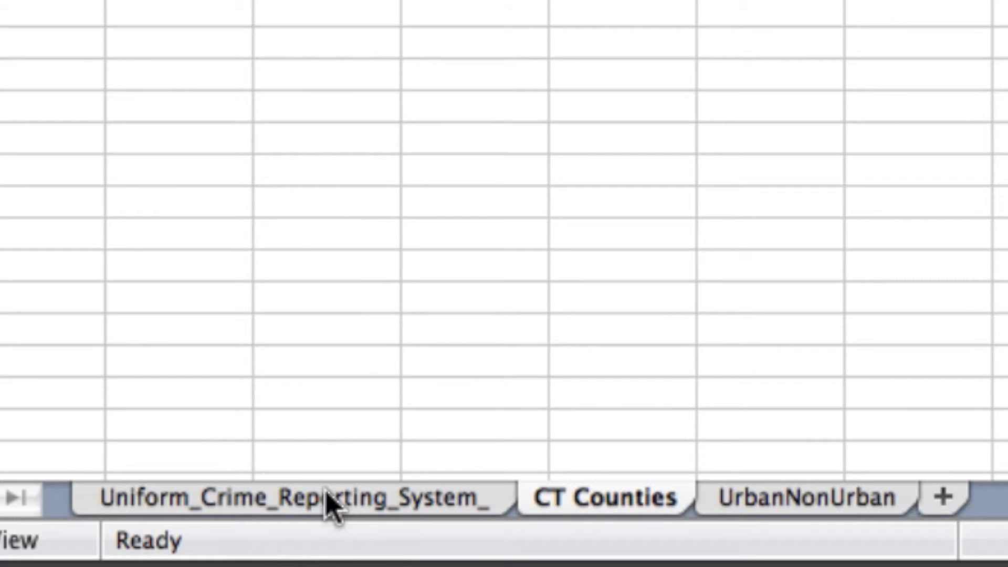
left_click(332, 503)
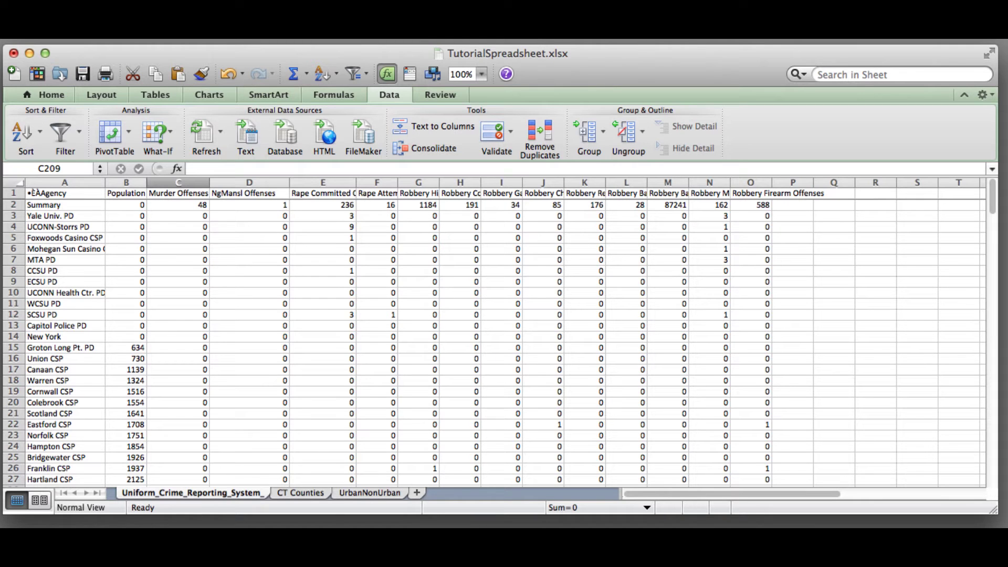
left_click(296, 492)
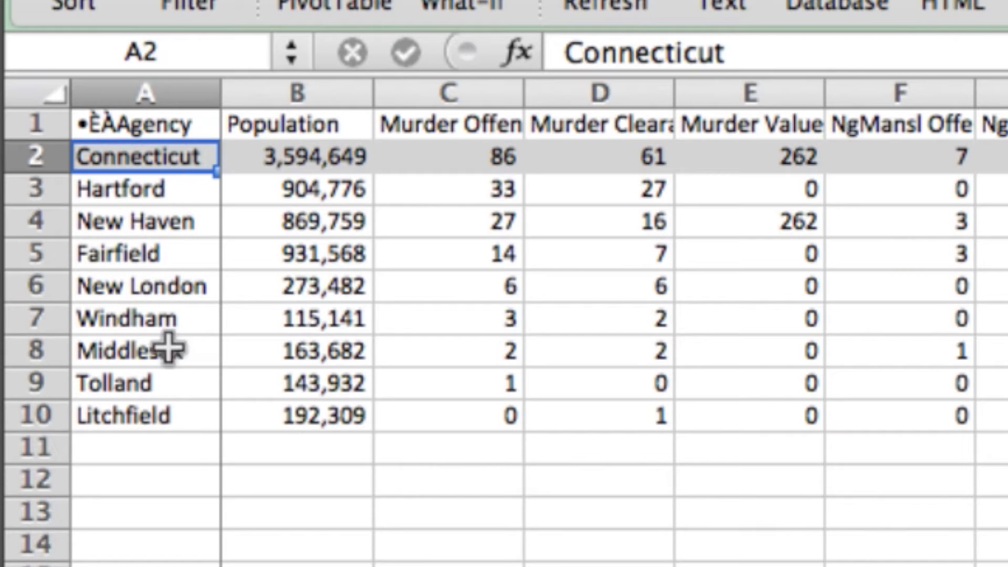
Step: Examine the Murder Offenses values for Connecticut and its counties in C2:C10
left_click_drag(470, 191, 473, 415)
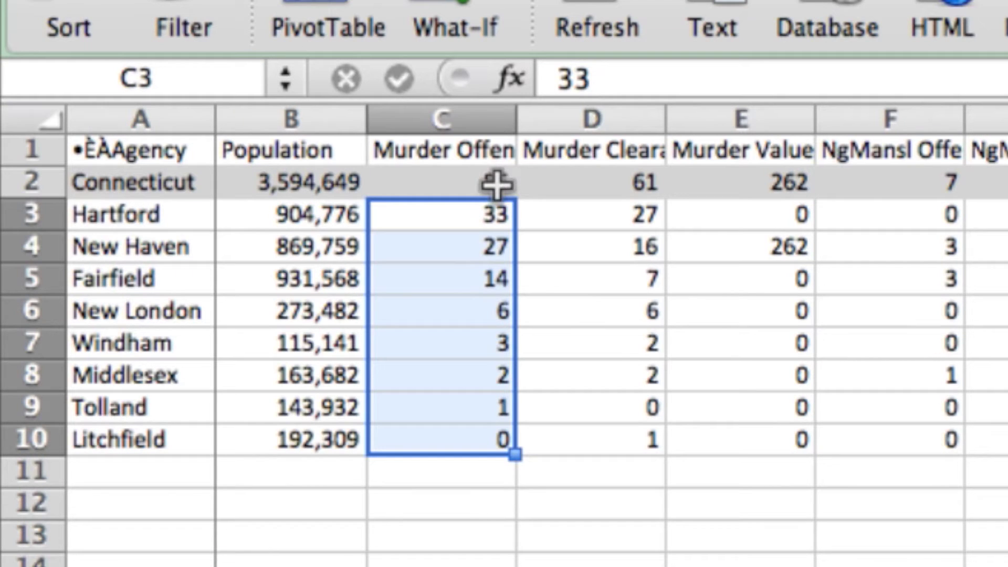
left_click(450, 184)
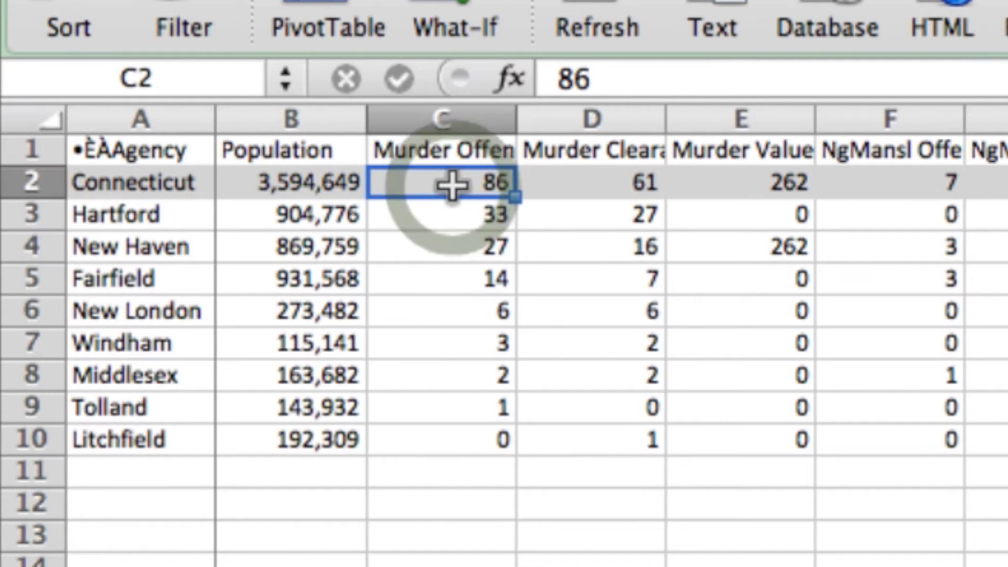
left_click_drag(452, 184, 446, 440)
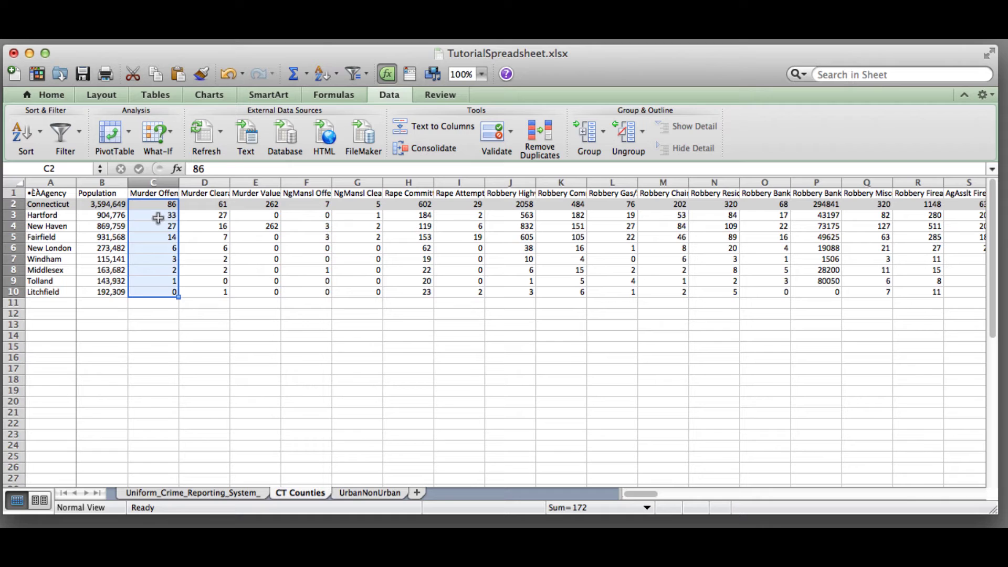
left_click(158, 218)
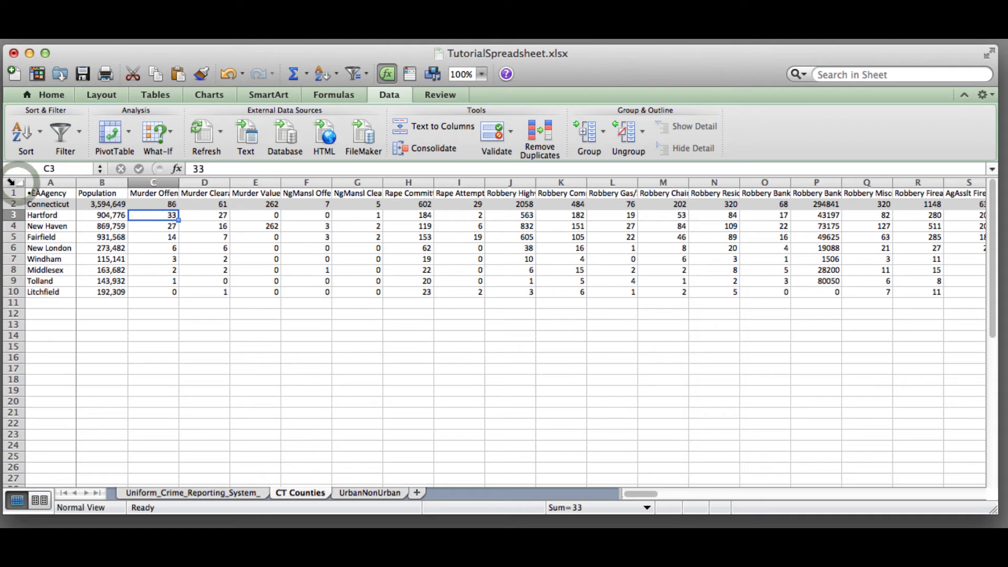
Step: Sort the entire CT Counties sheet alphabetically by Agency in ascending order
left_click(11, 182)
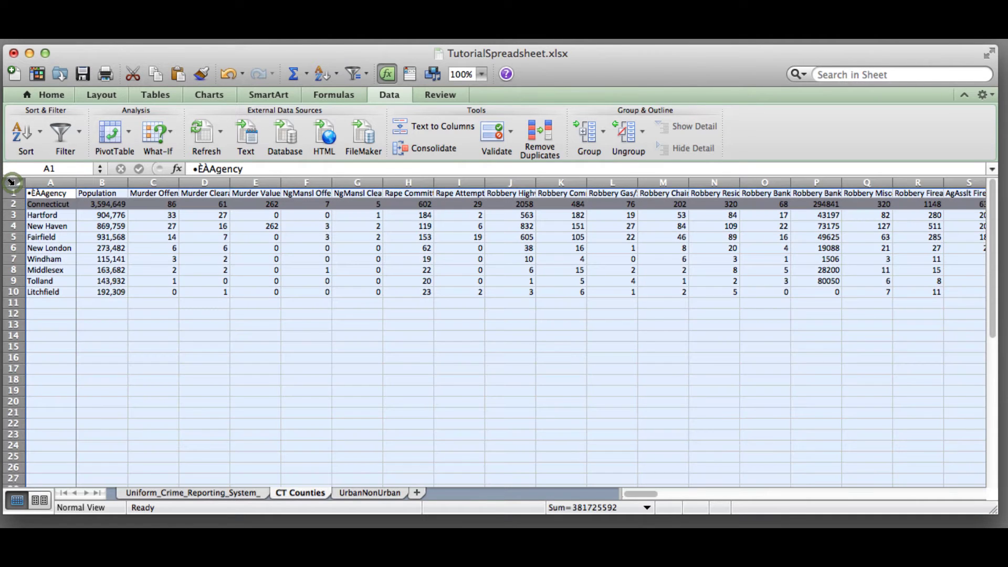
left_click(396, 97)
left_click(398, 98)
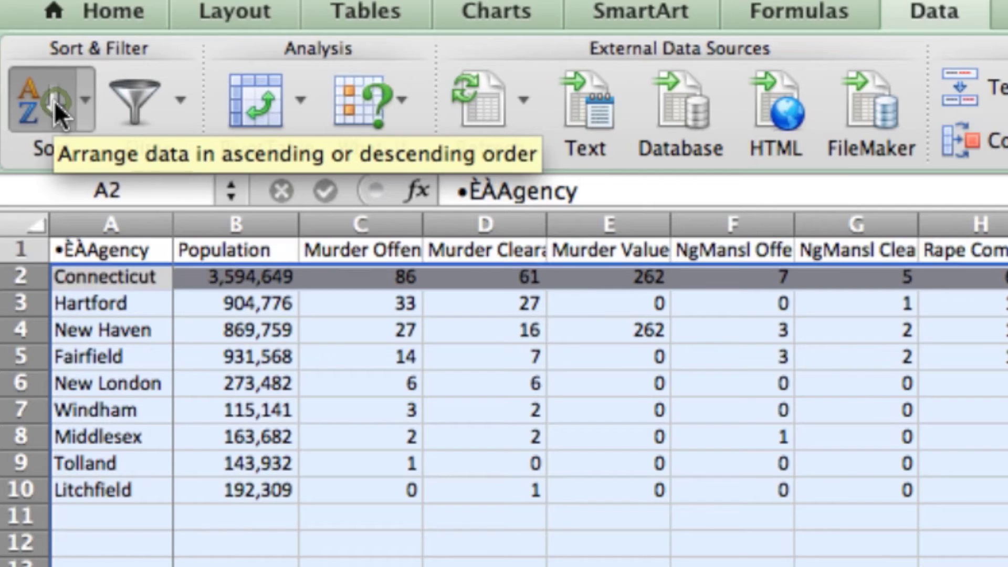
left_click(29, 136)
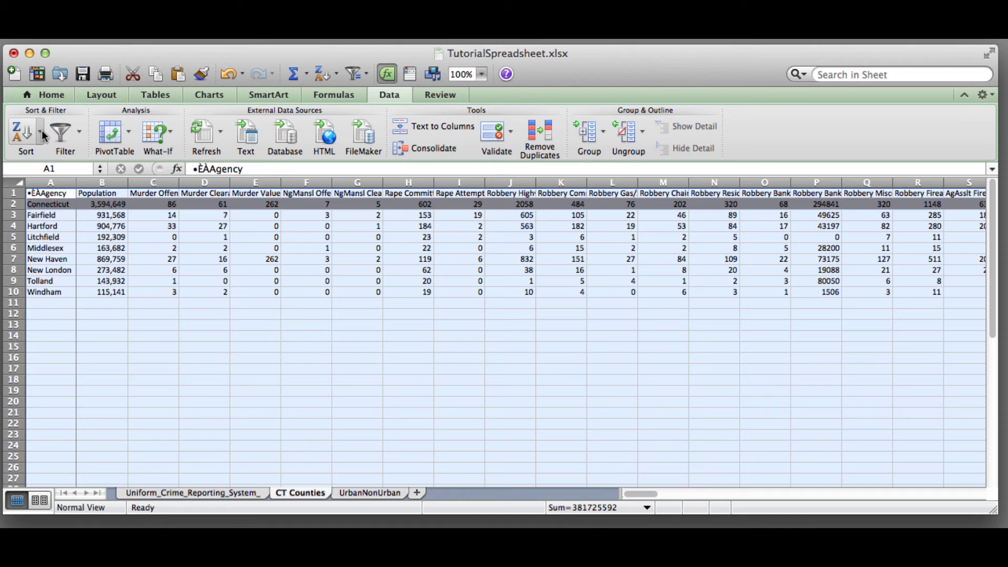
Step: Apply a custom sort to the county data by Population from largest to smallest, with the list treated as having headers
left_click(85, 99)
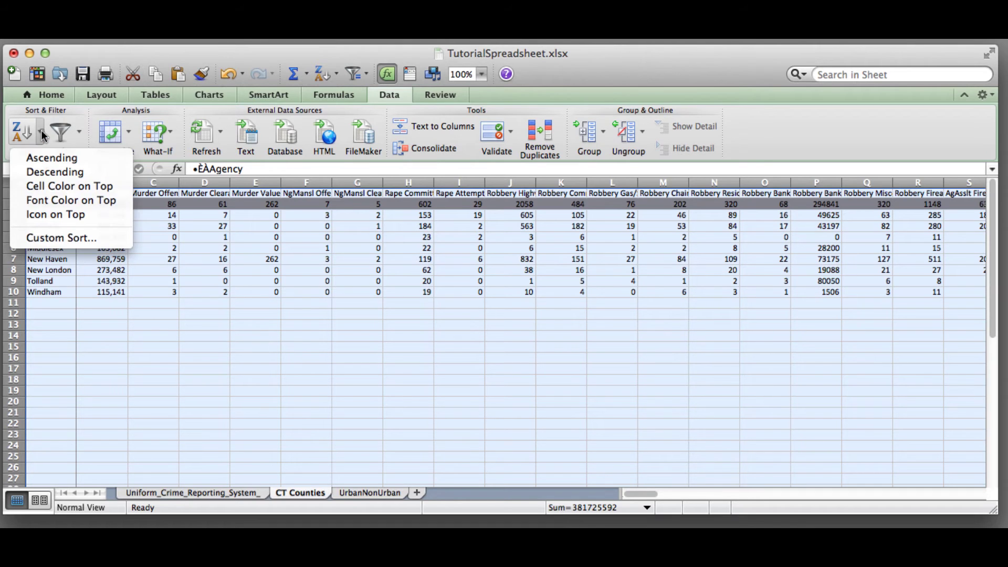
left_click(67, 238)
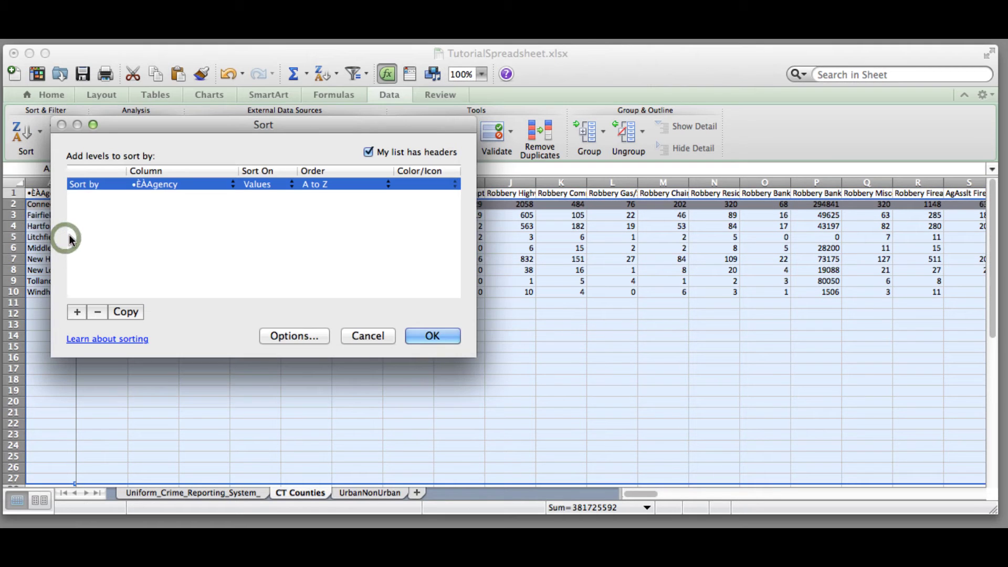
left_click_drag(292, 136, 503, 170)
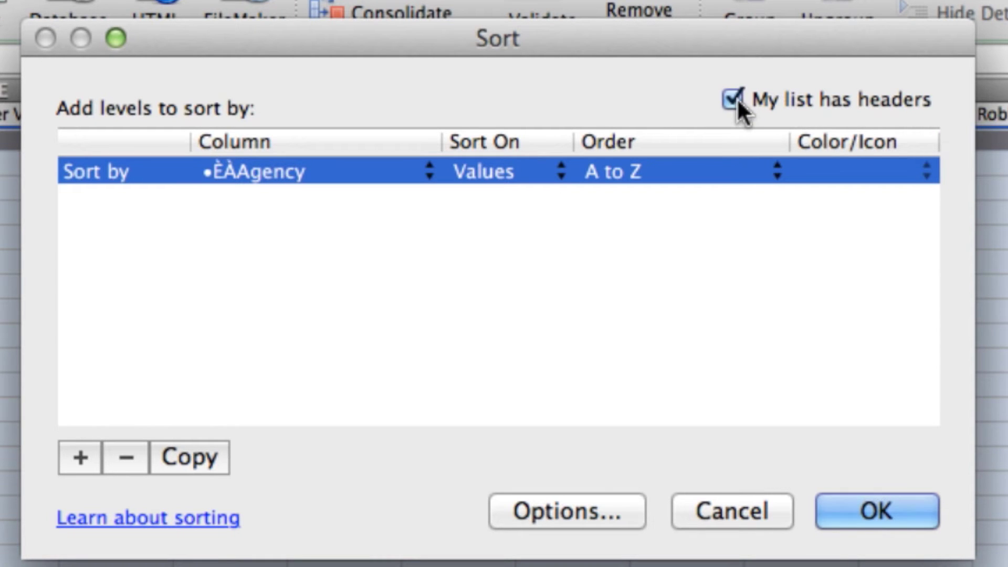
left_click(736, 101)
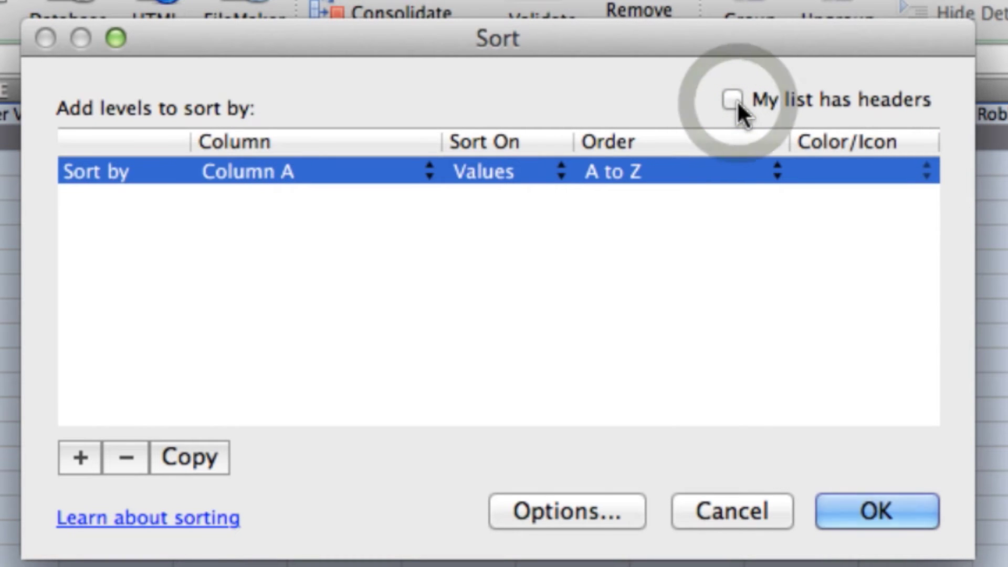
left_click(733, 100)
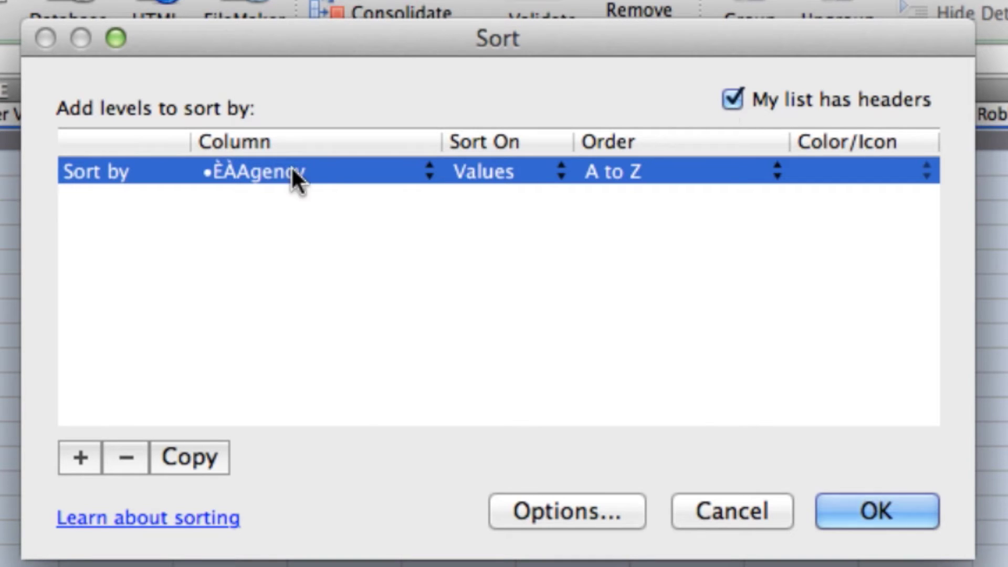
left_click(328, 172)
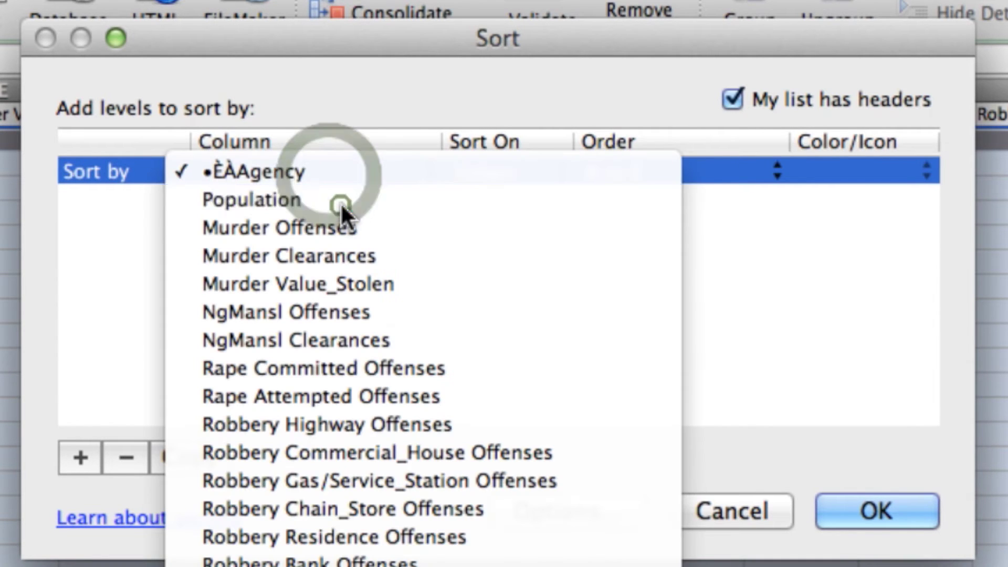
left_click(340, 203)
left_click(677, 173)
left_click(671, 200)
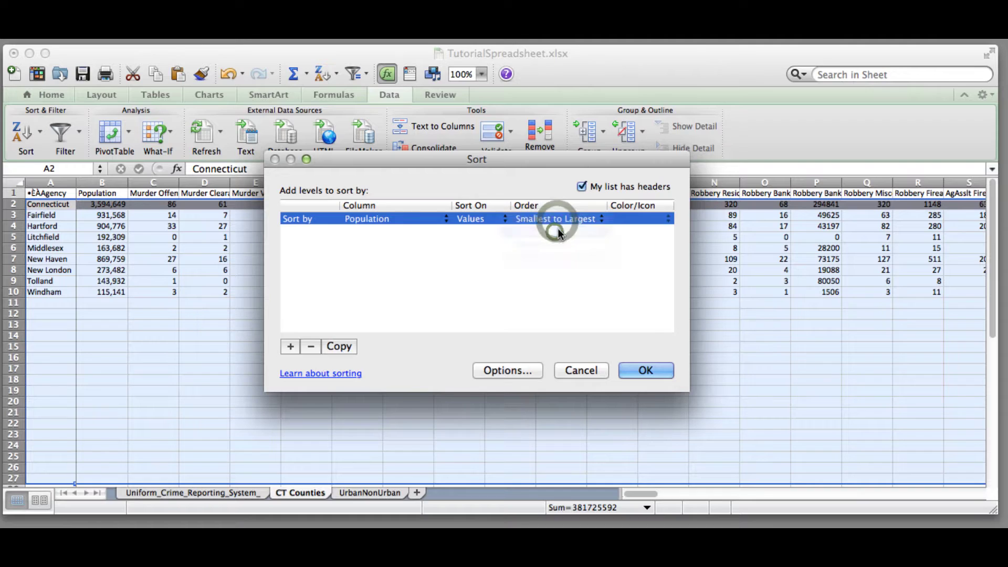
left_click(895, 518)
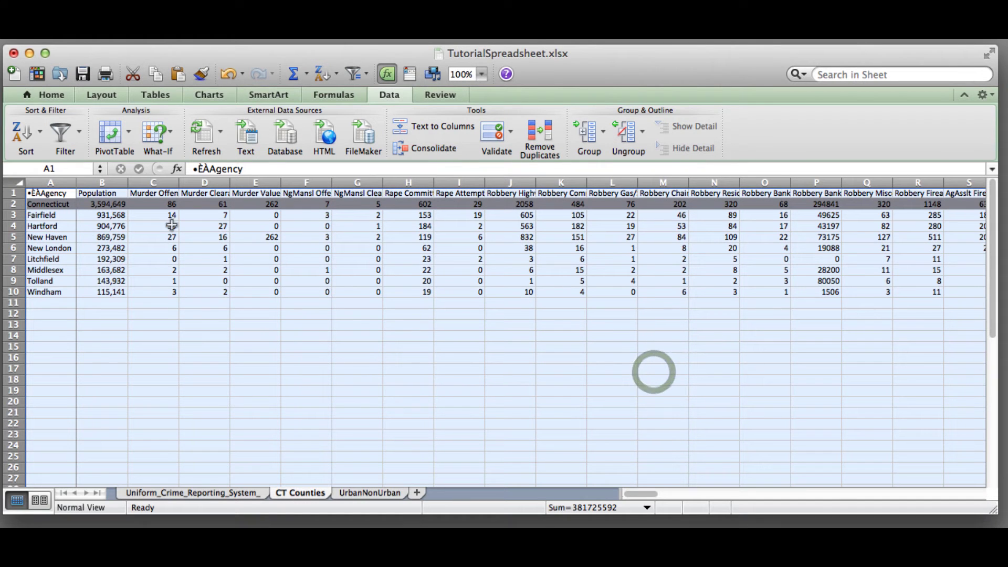
left_click(102, 216)
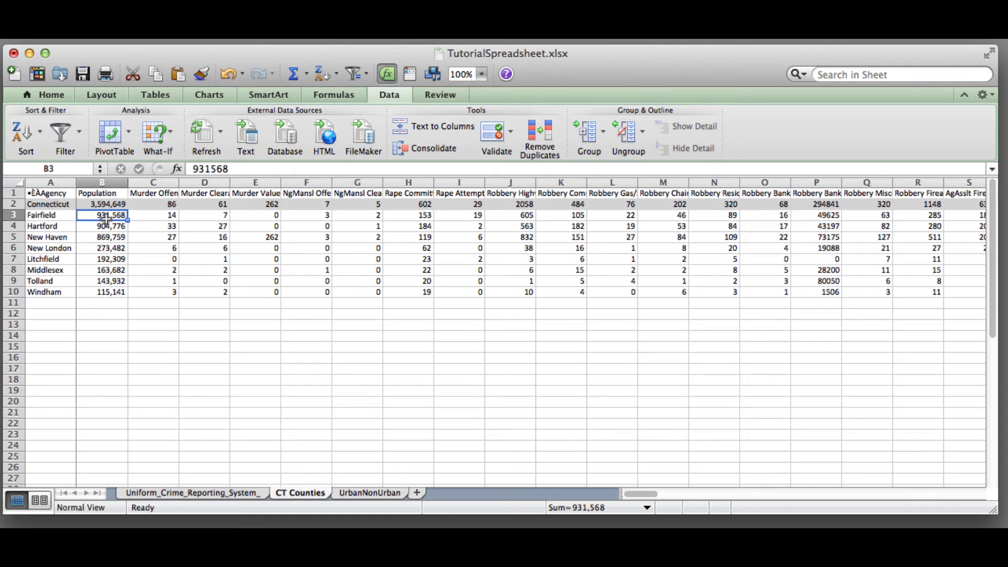
Step: Custom-sort the whole sheet by Murder Offenses values from largest to smallest
left_click(13, 181)
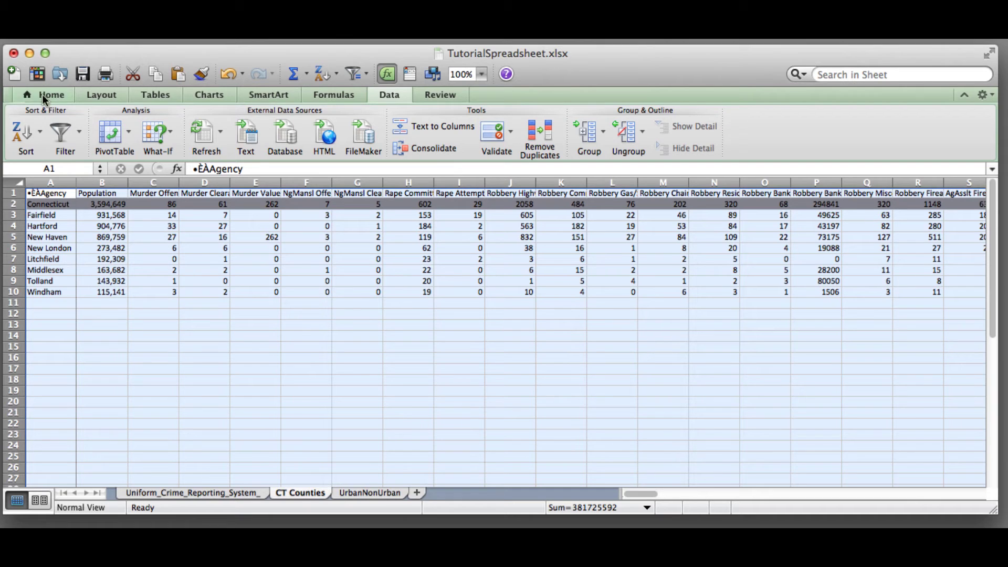
left_click(39, 133)
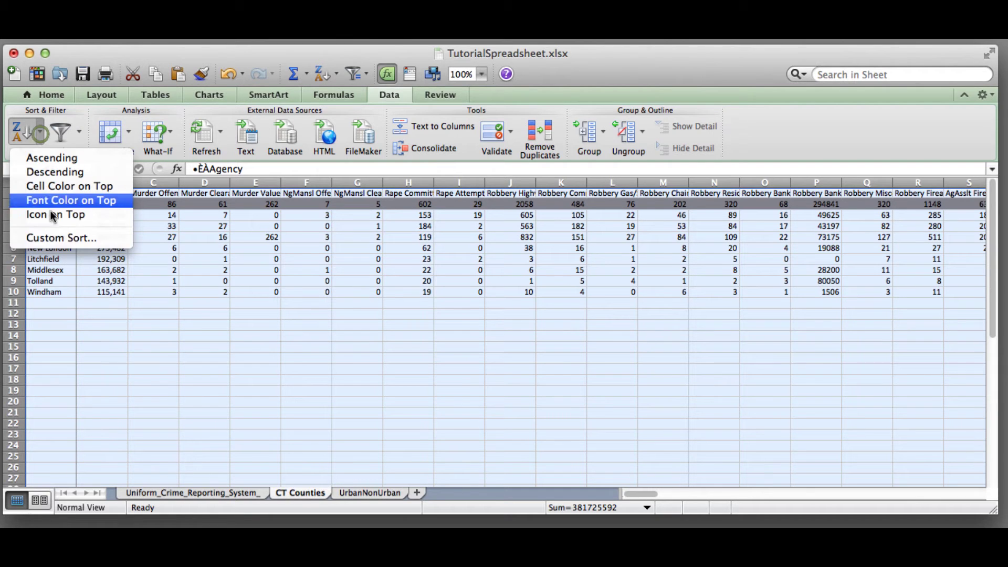
left_click(67, 238)
left_click(209, 188)
left_click(206, 192)
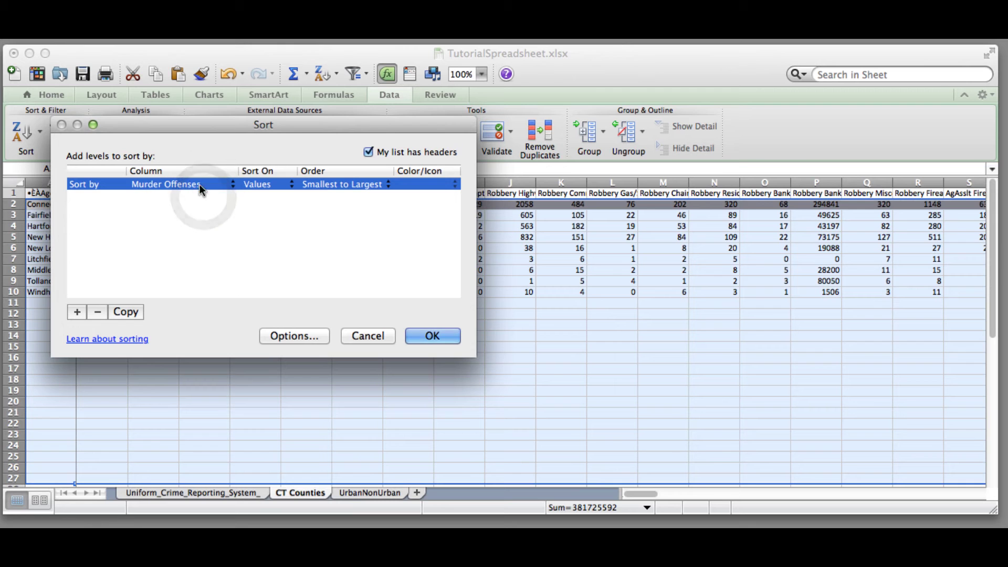
left_click(360, 185)
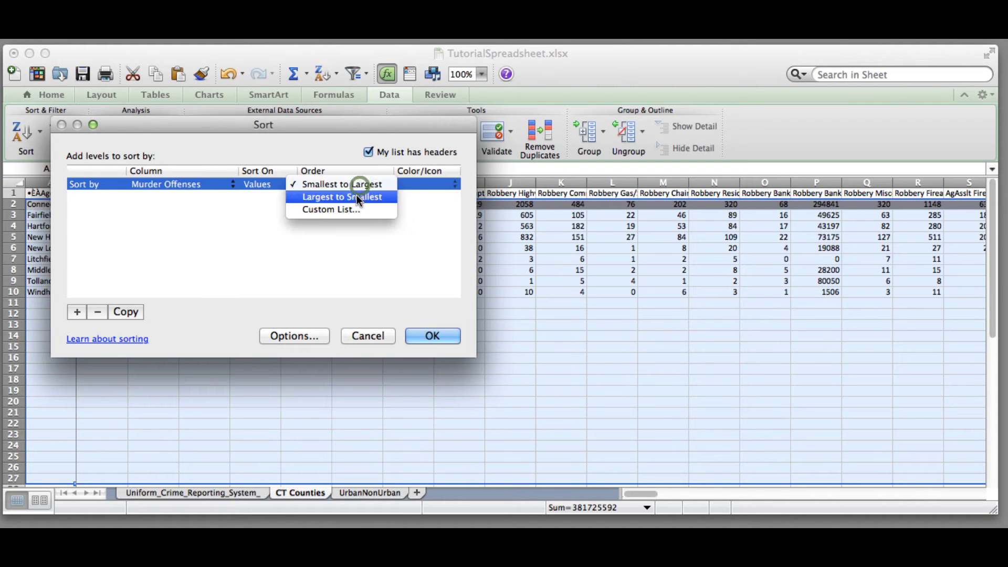
left_click(357, 196)
left_click(434, 336)
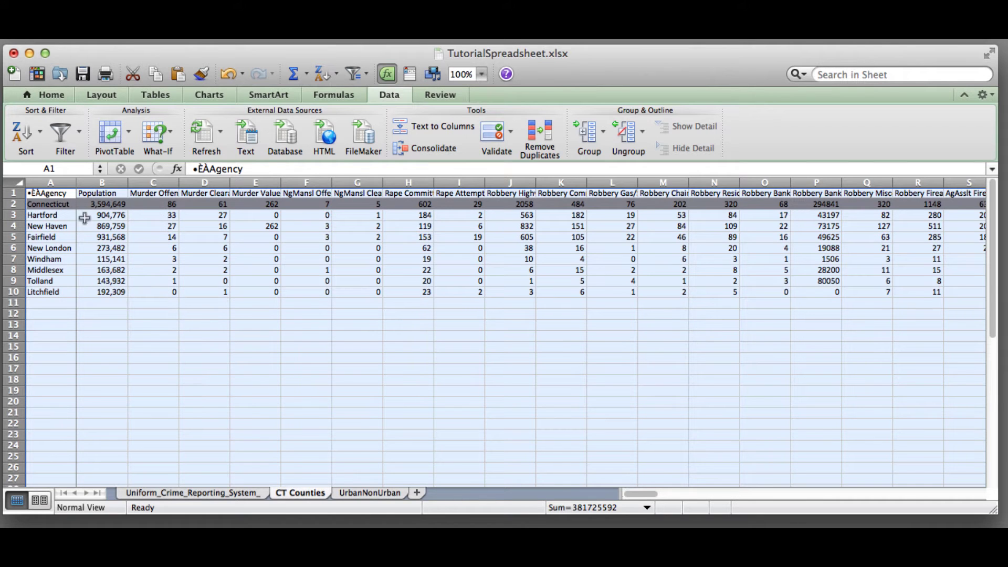
Step: Compare the murder offense counts and populations of Fairfield and New London counties
left_click(50, 216)
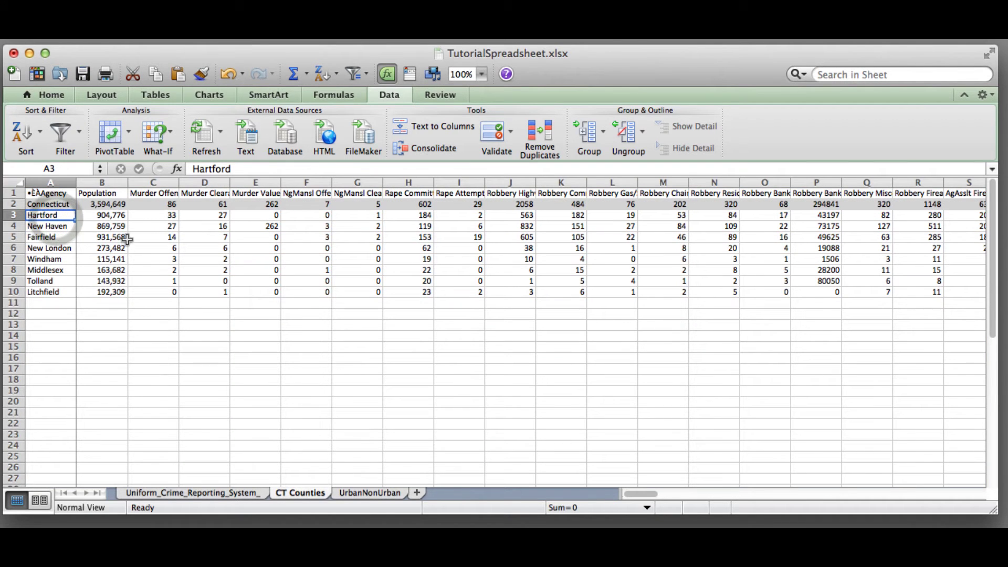
left_click(155, 239)
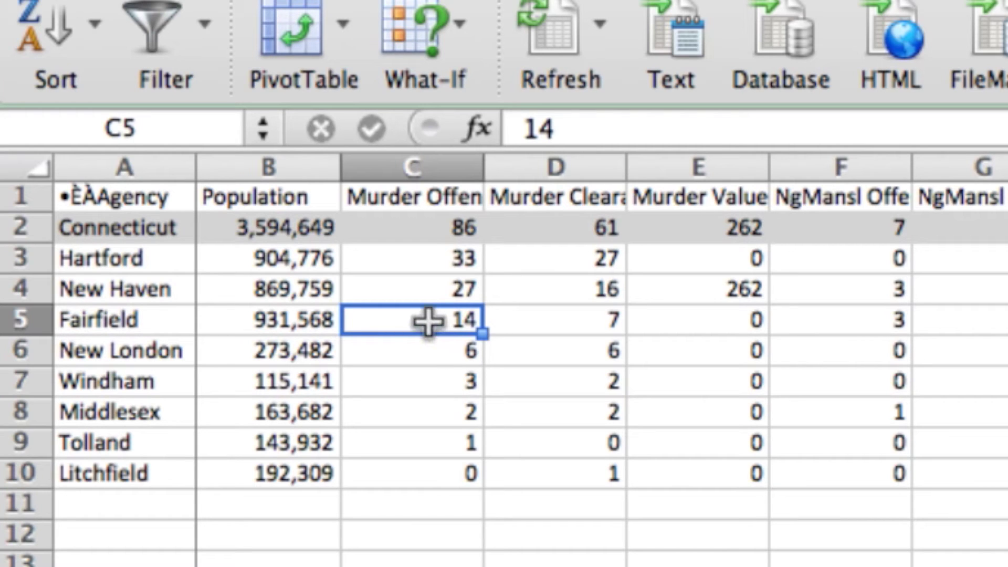
key("Down")
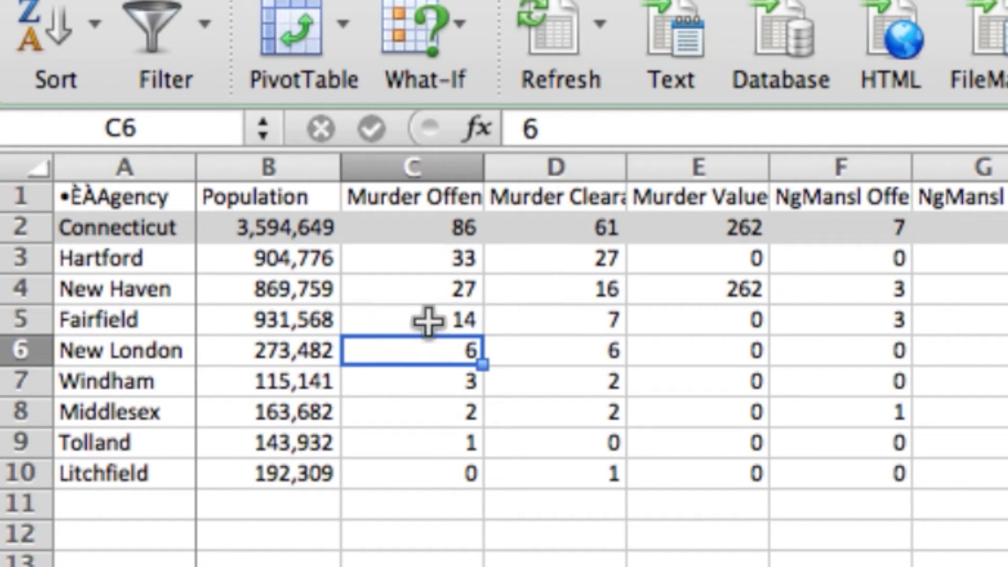
key("Up")
key("Down")
key("Up")
key("Left")
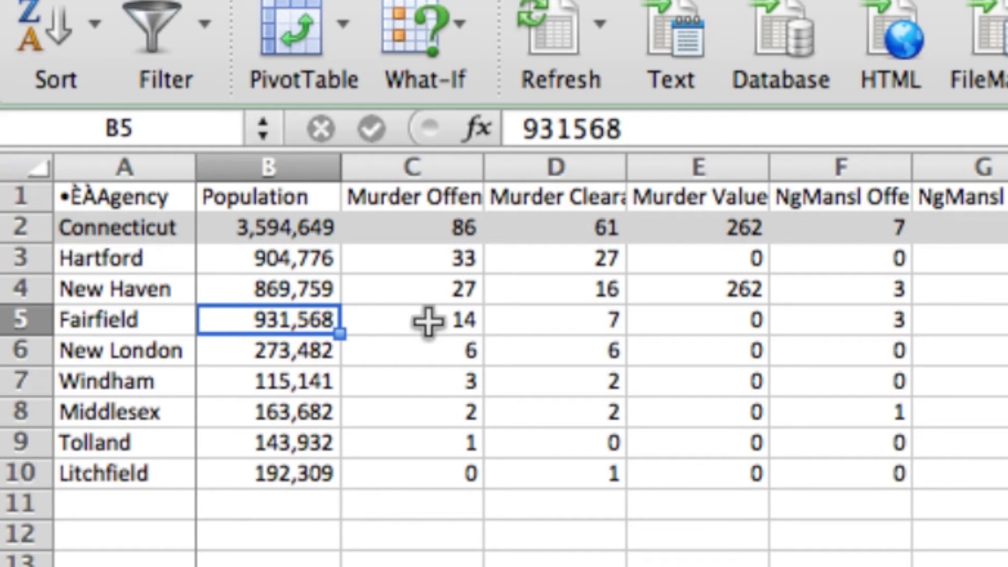
key("Down")
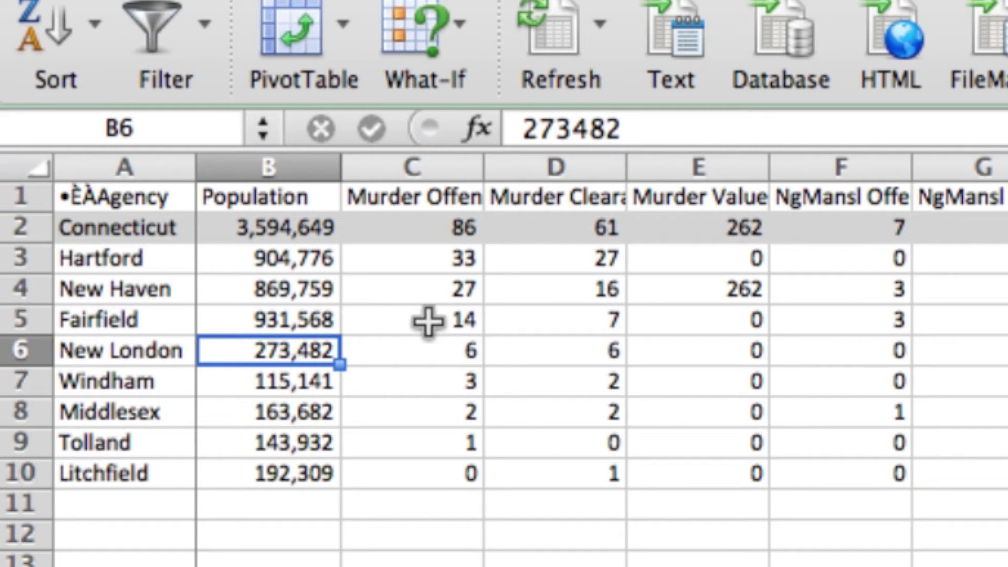
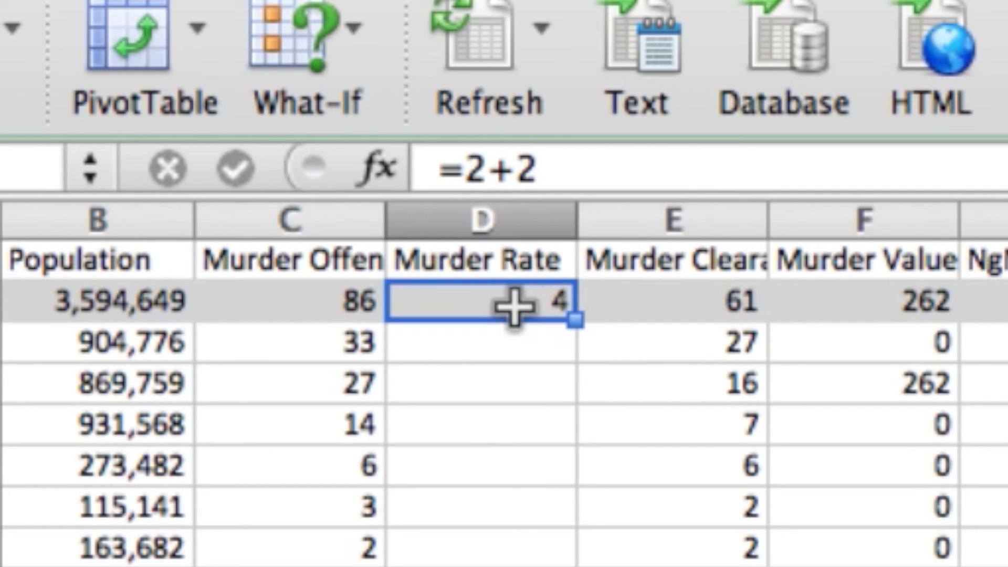
Step: Clear the trial formula =2+2 from Connecticut's Murder Rate cell D2
left_click_drag(573, 165, 421, 164)
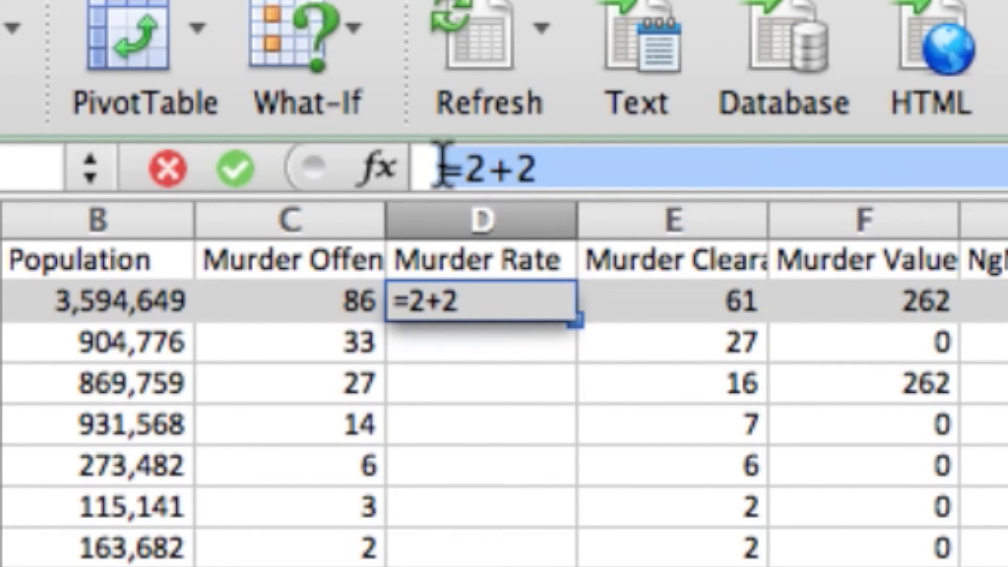
double_click(509, 307)
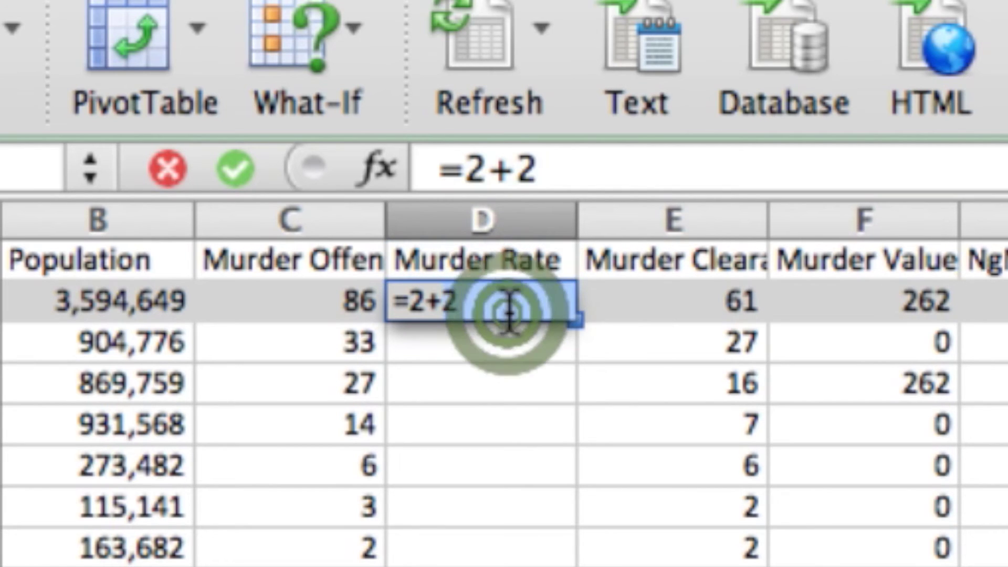
key("BackSpace")
key("BackSpace")
key("BackSpace")
key("BackSpace")
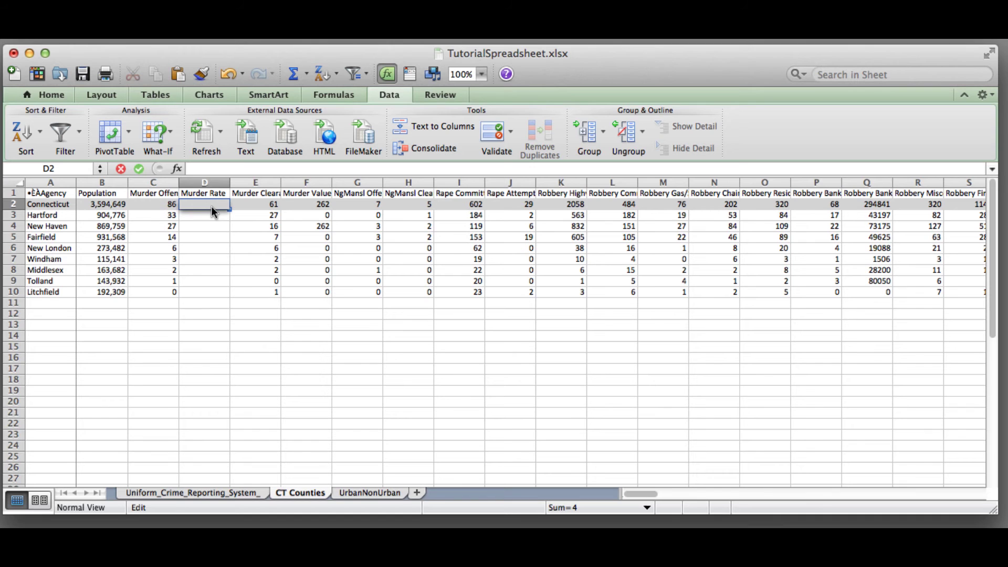
Step: Calculate Connecticut's murder rate per 100,000 people in D2 with the formula =C2/B2*100000
left_click(212, 207)
left_click(158, 204)
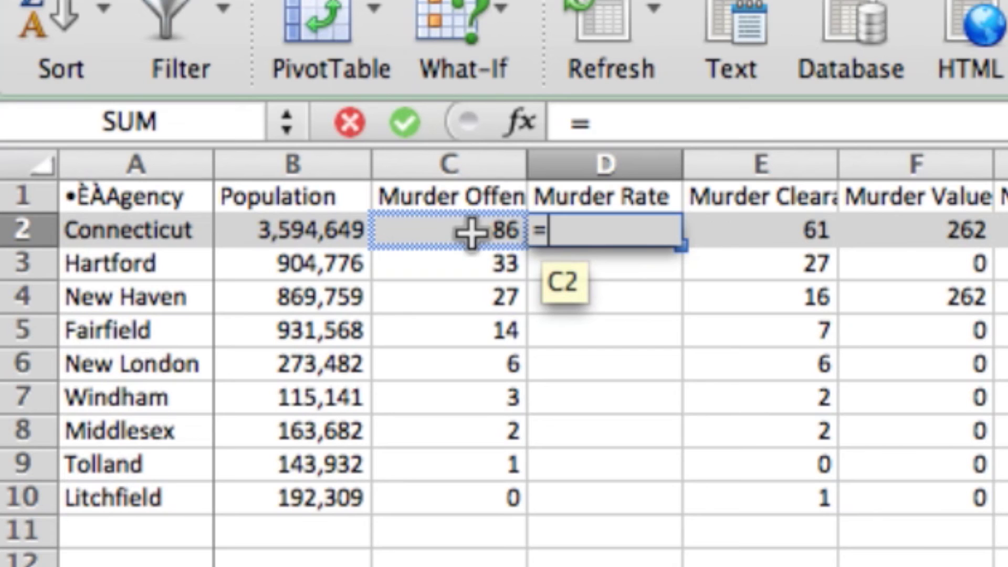
left_click(471, 233)
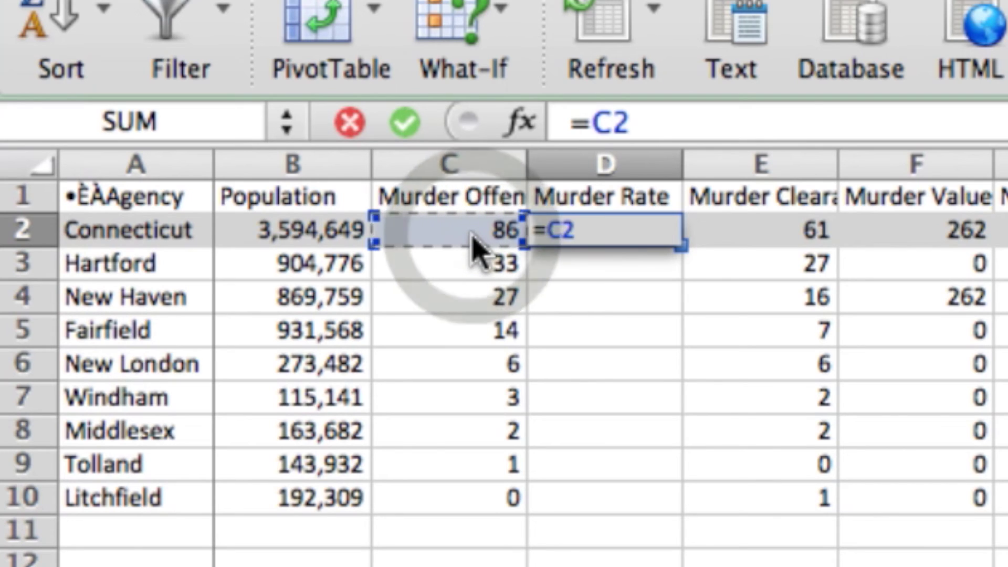
type("/")
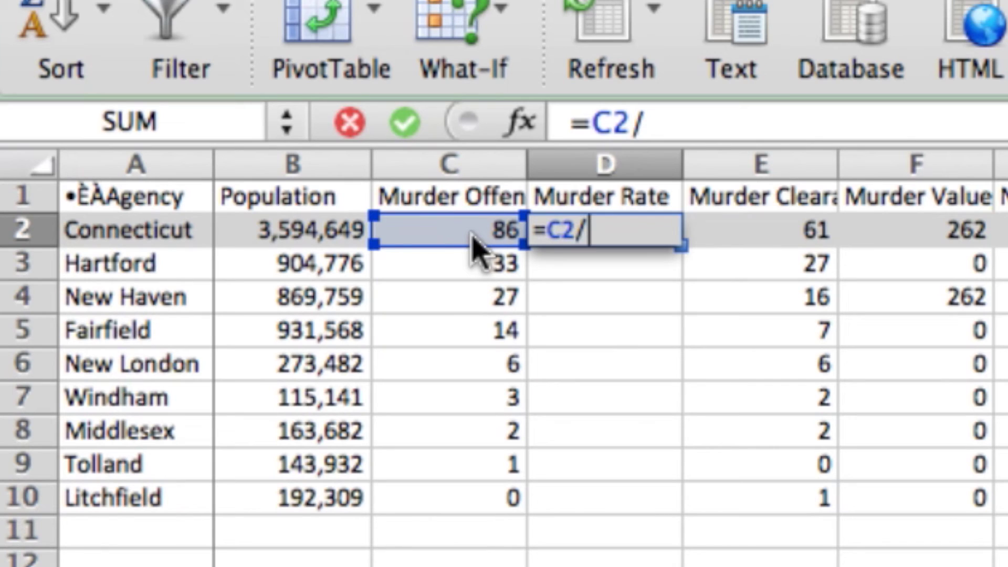
left_click(318, 239)
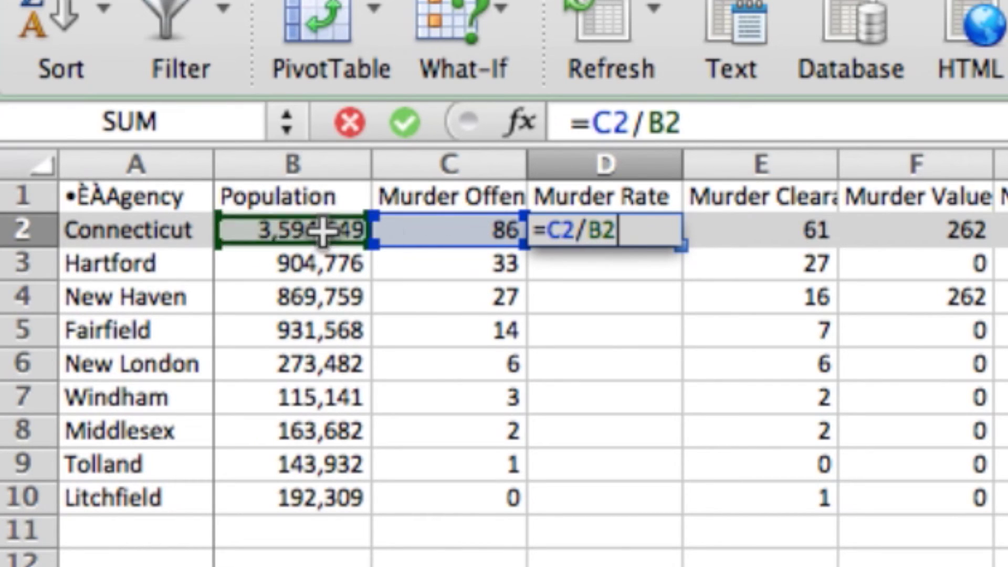
type("*")
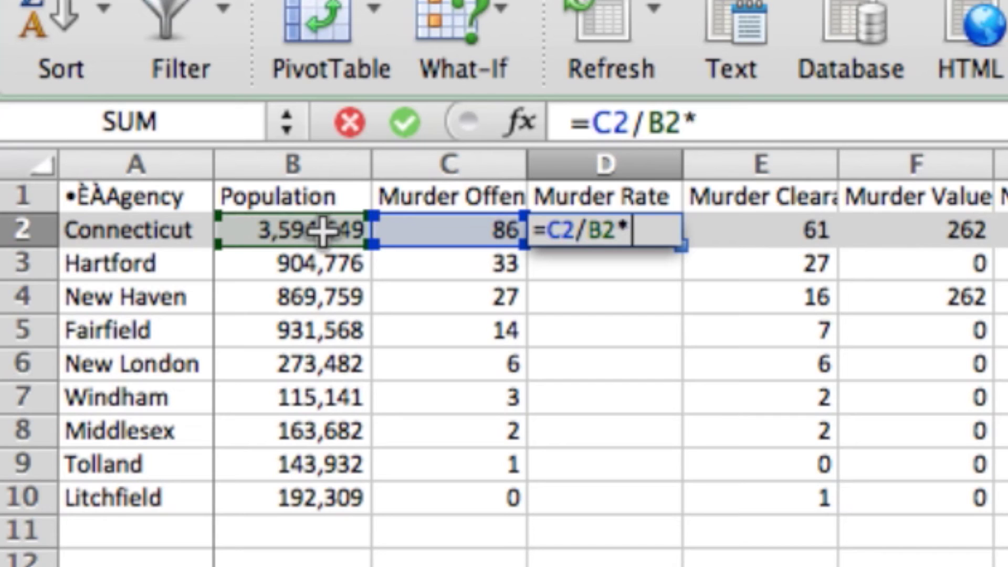
type("100000")
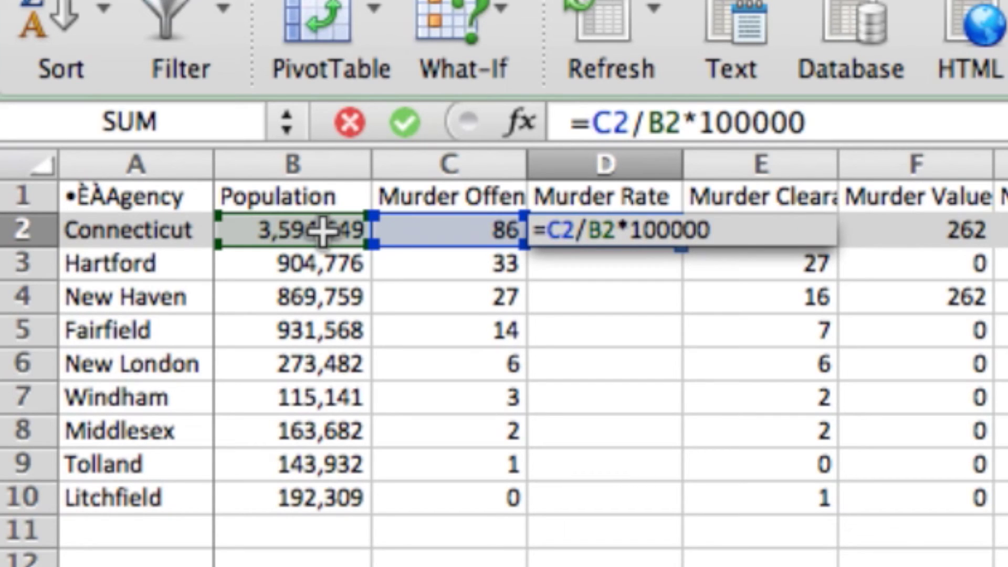
key("Return")
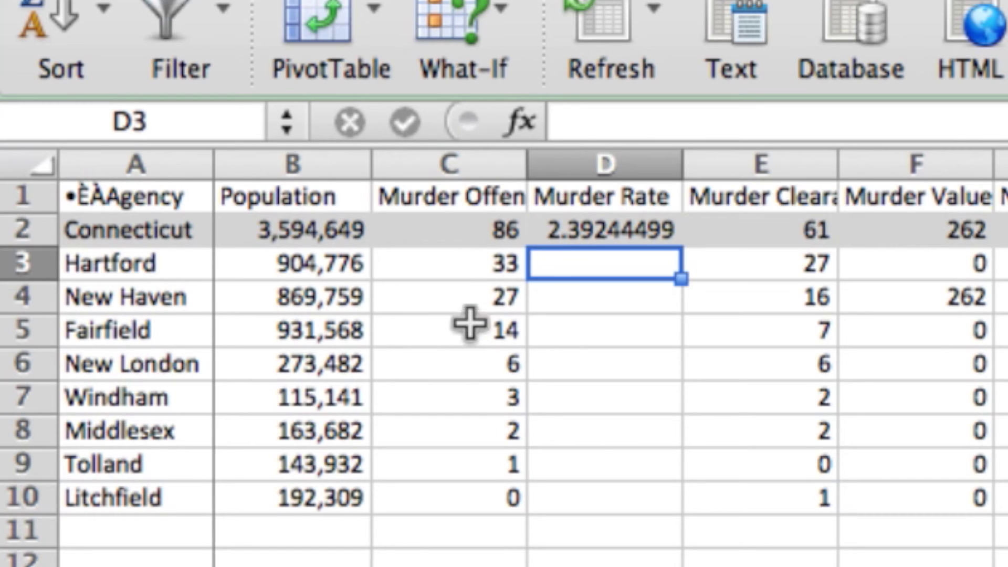
left_click(640, 231)
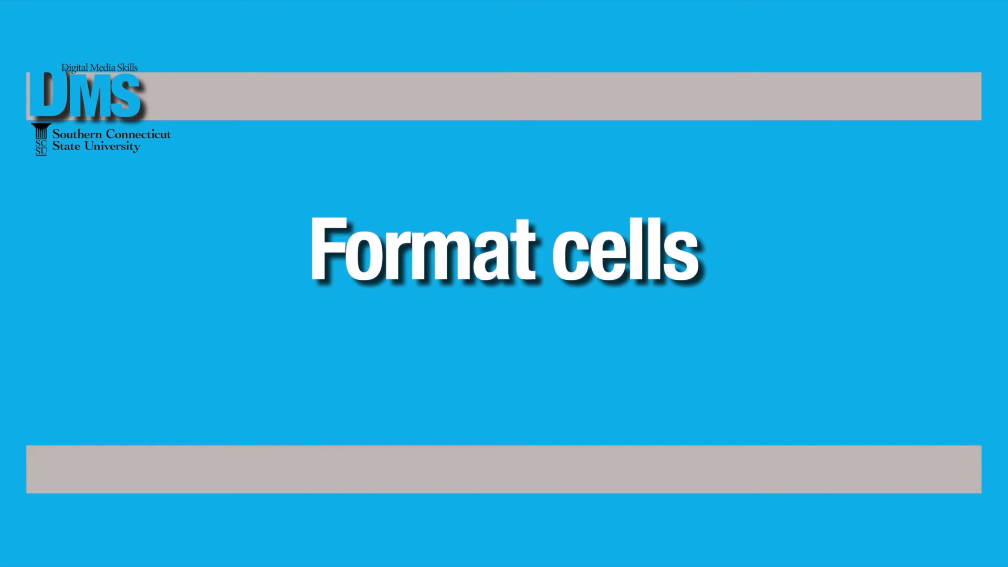
Step: Format the Murder Rate column D as Number with 2 decimal places
right_click(205, 181)
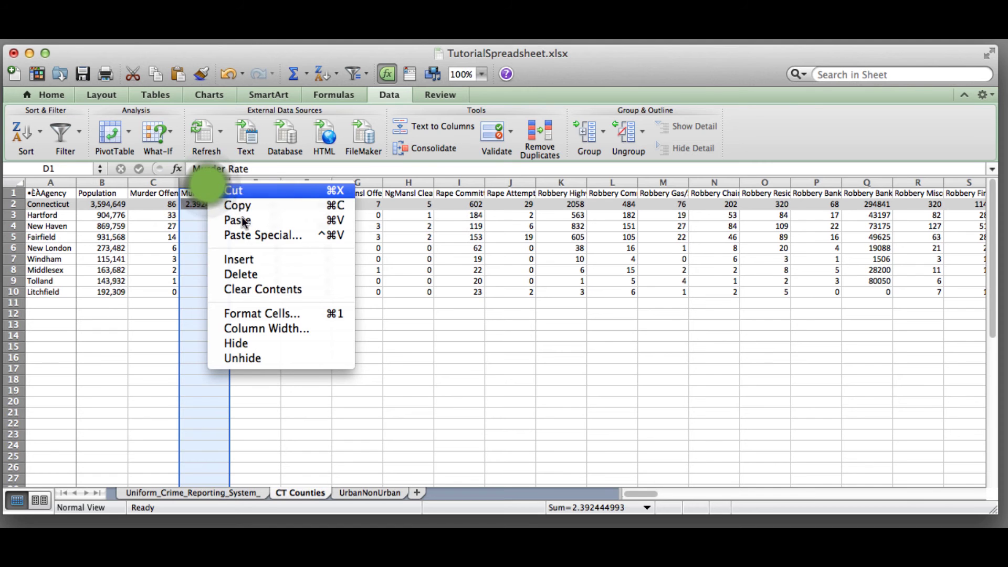
left_click(261, 316)
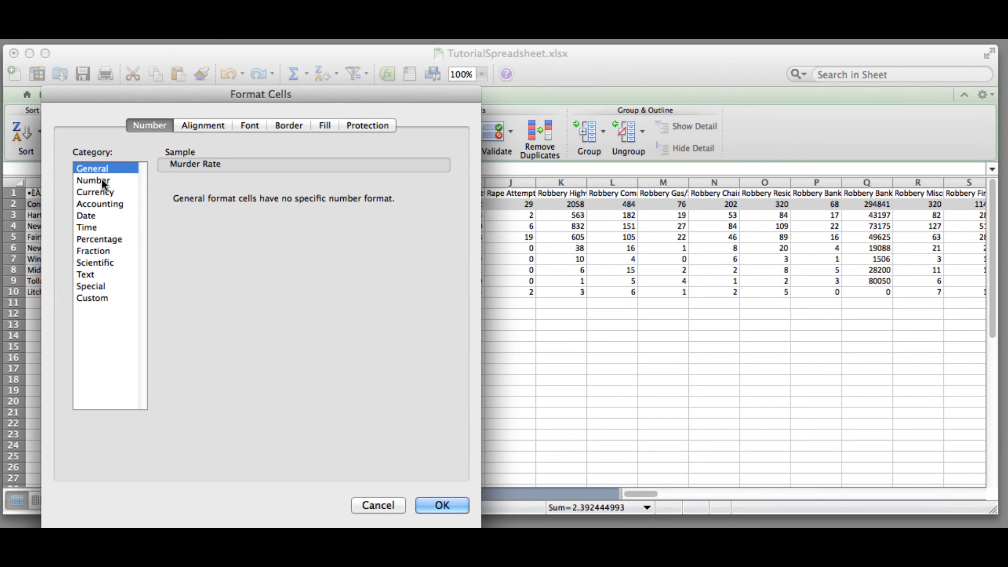
left_click(102, 180)
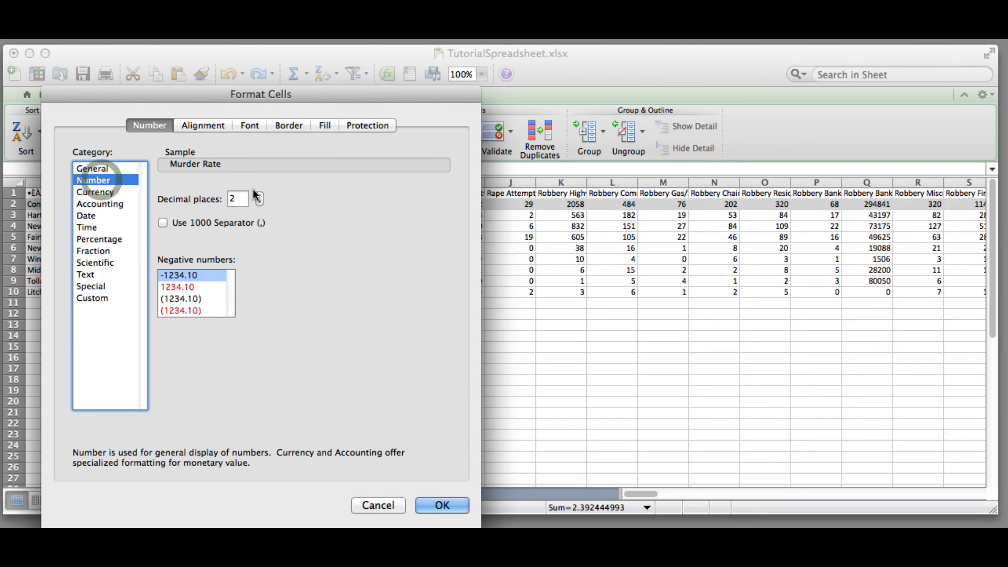
double_click(237, 198)
left_click(232, 199)
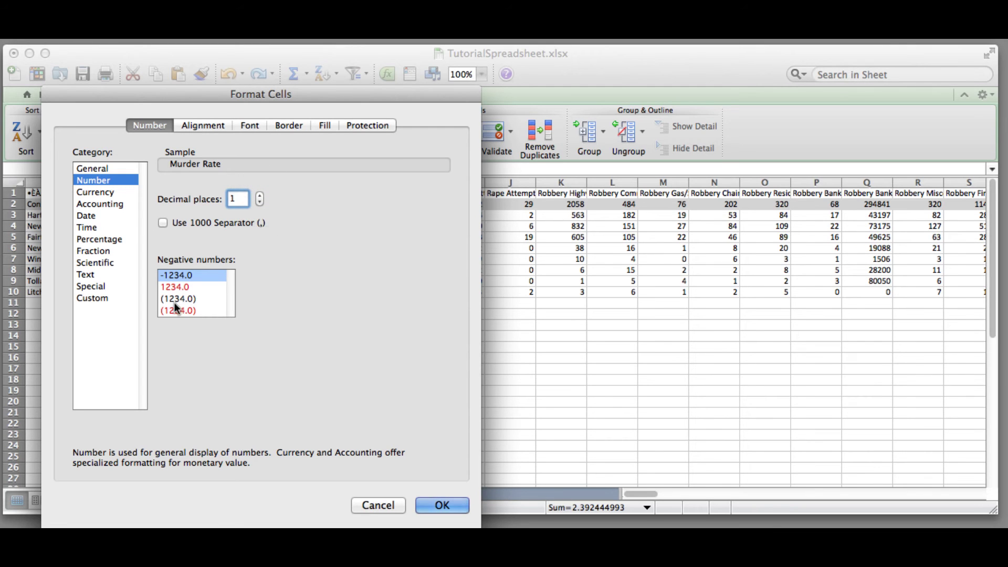
left_click(442, 505)
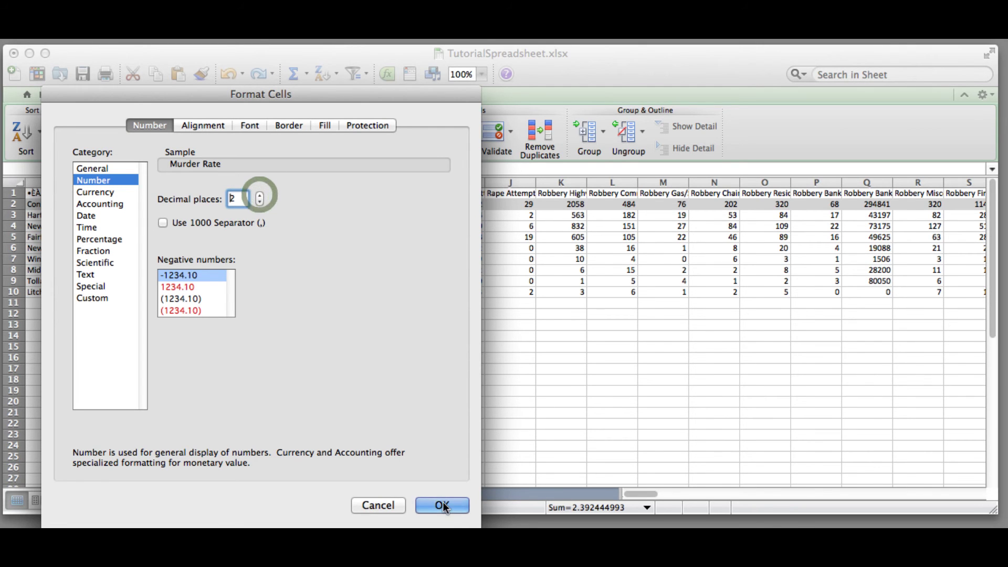
Step: Enter the formula =C3/B3*100000 in D3 for Hartford's murder rate
left_click(220, 215)
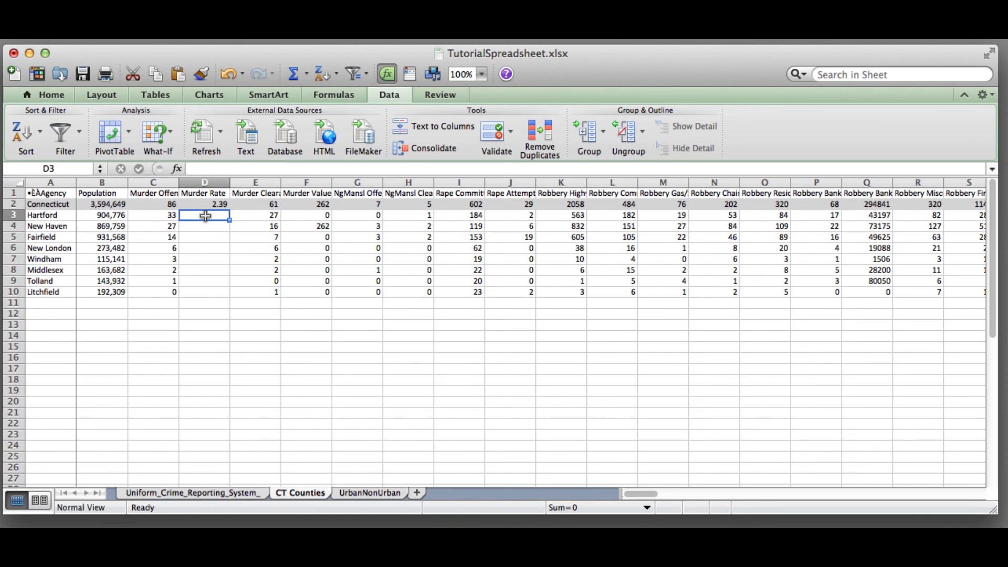
type("=")
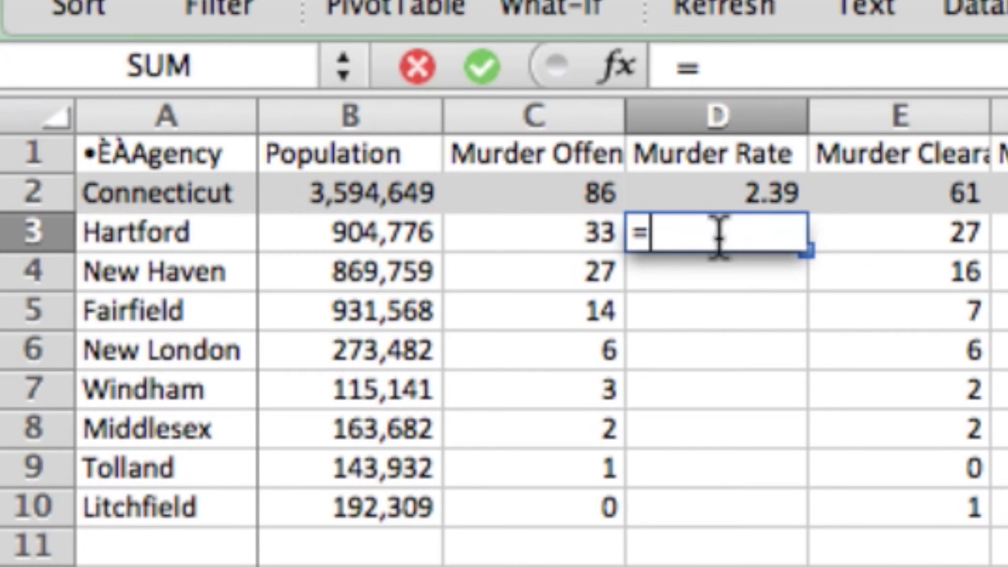
left_click(568, 231)
type("/")
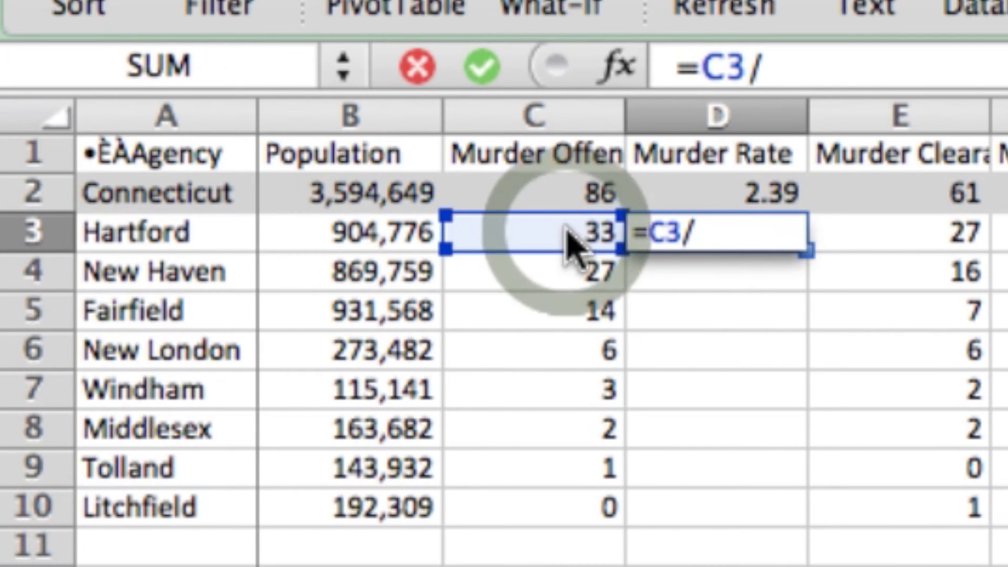
left_click(391, 232)
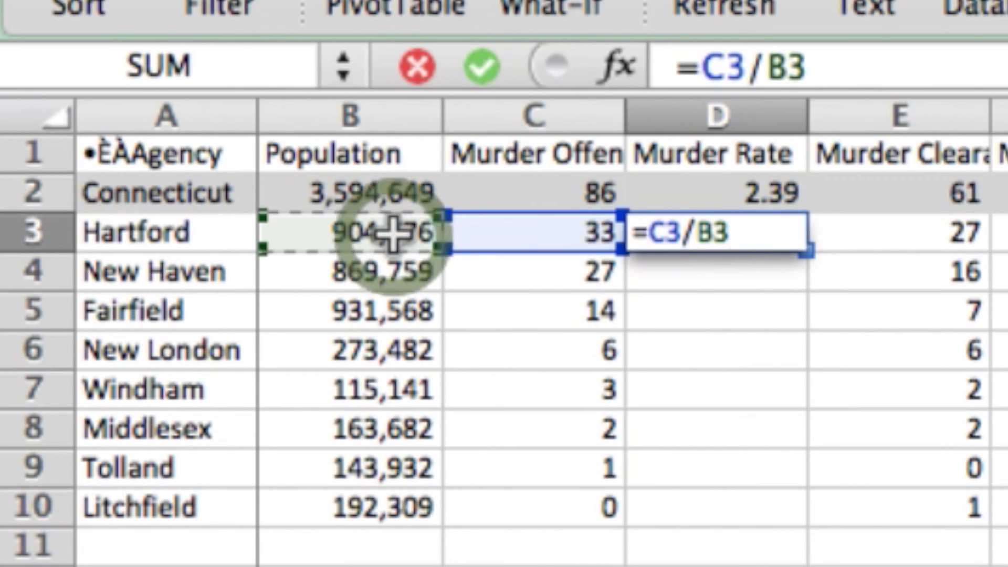
type("*")
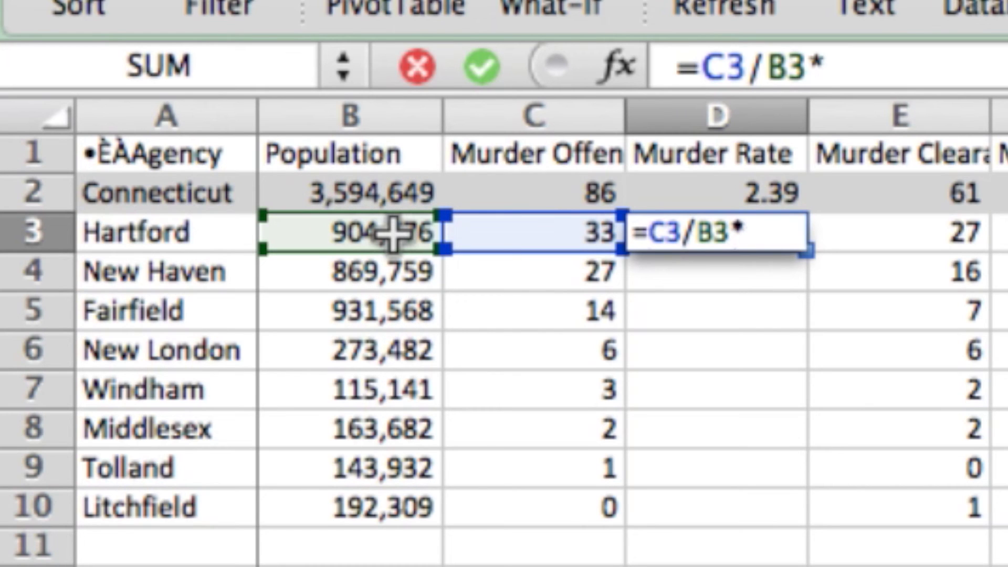
type("10000")
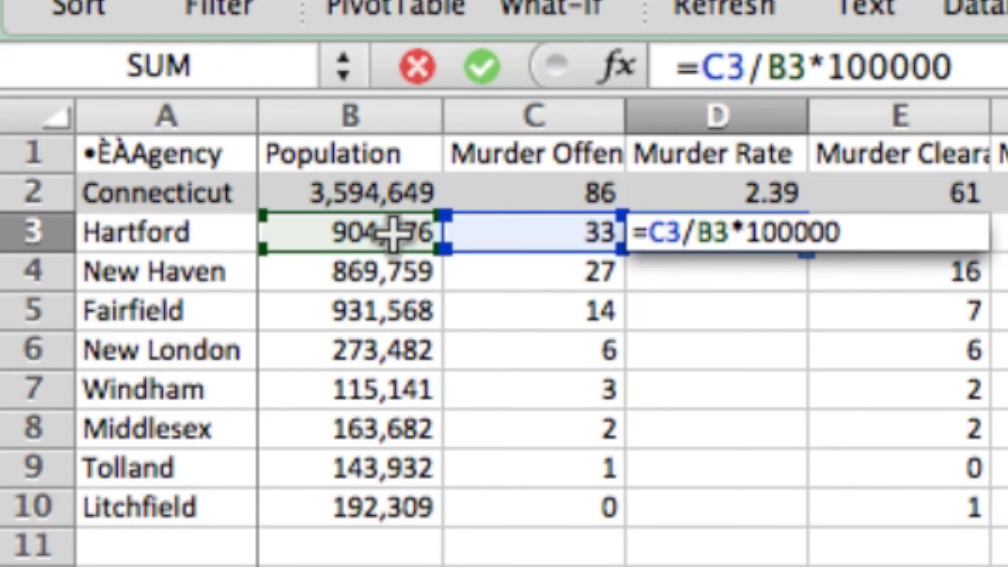
type("0")
key("Return")
Step: Fill the murder rate formula from Connecticut's cell D2 down through Litchfield's cell D10
left_click(739, 237)
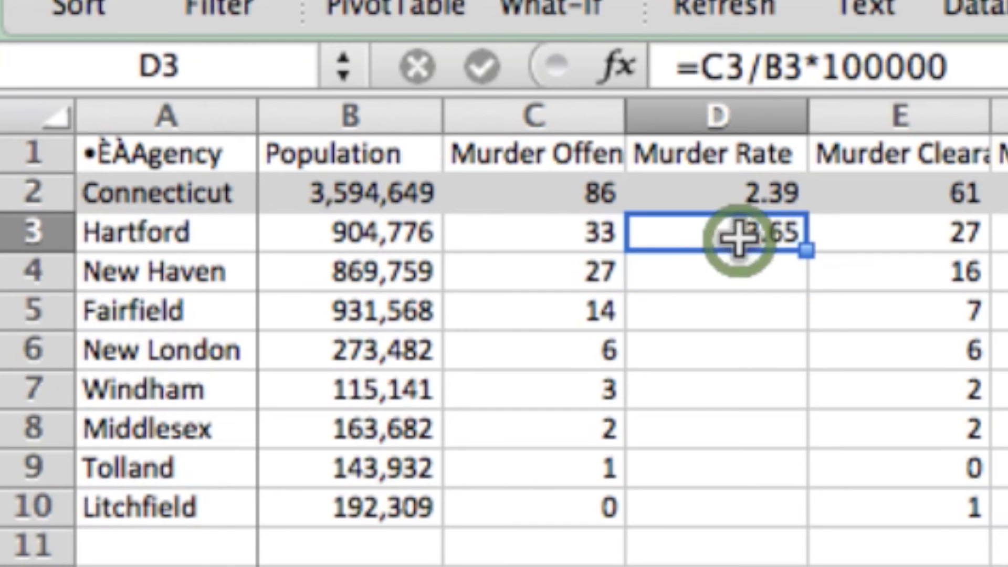
left_click(720, 197)
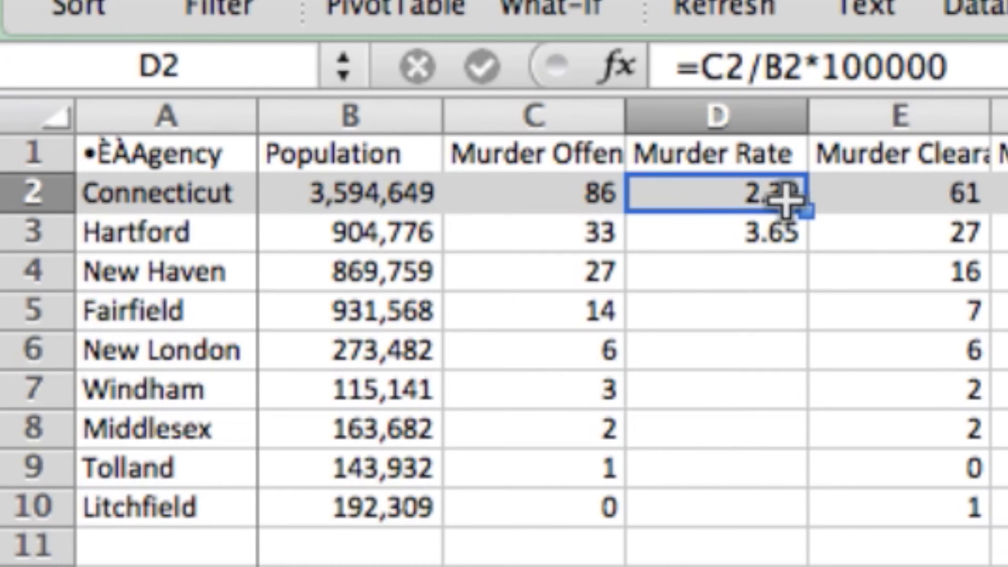
left_click_drag(811, 214, 814, 525)
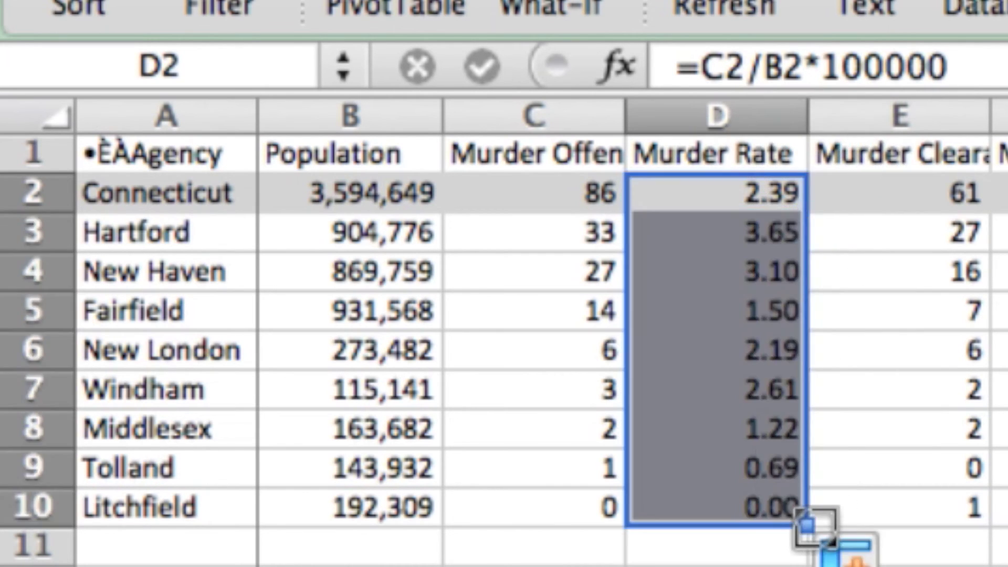
Step: Check the cell references in the filled murder rate formulas for Hartford, New Haven, Fairfield and New London
left_click(708, 232)
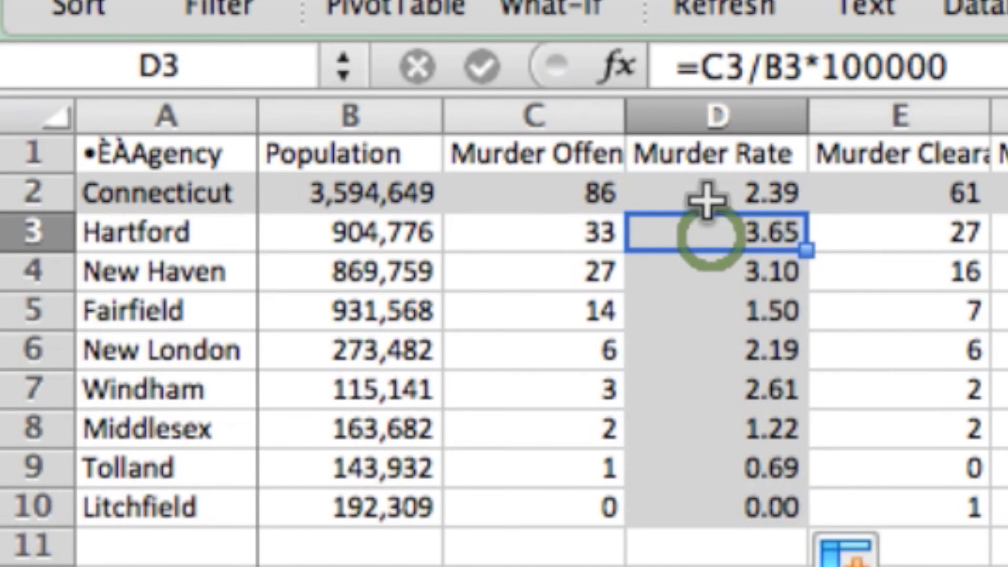
left_click(722, 269)
left_click(724, 313)
left_click(722, 352)
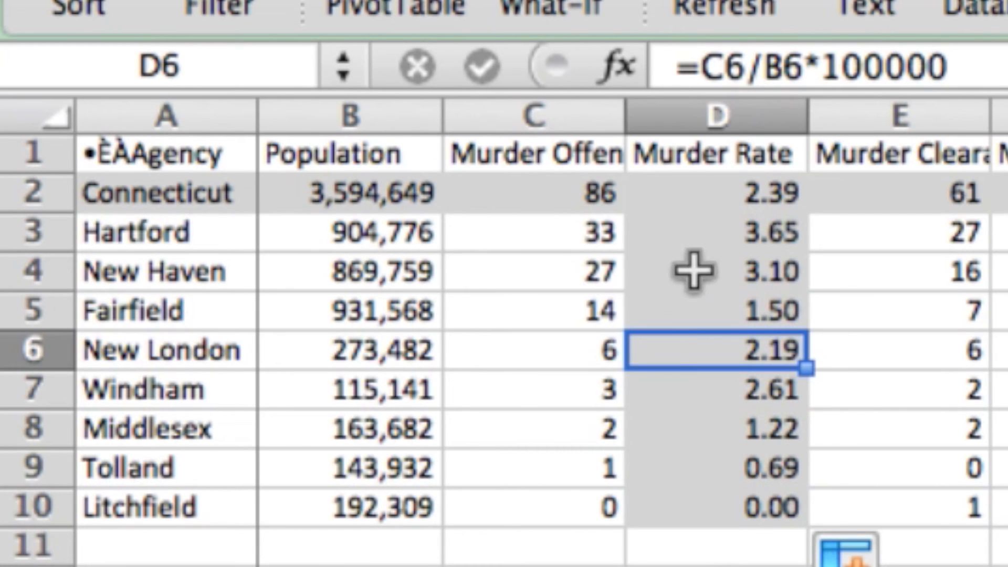
left_click(707, 239)
left_click(710, 283)
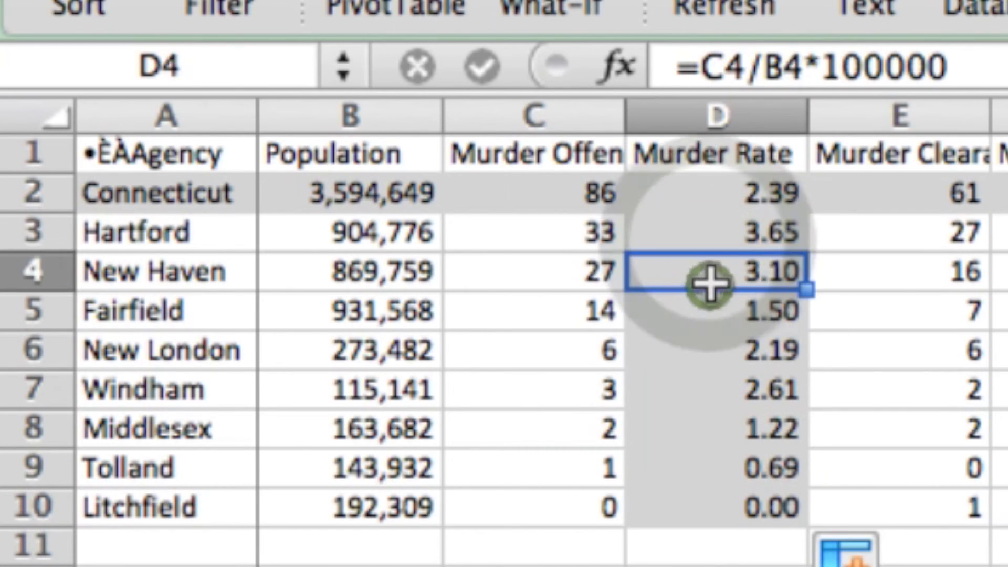
left_click(700, 305)
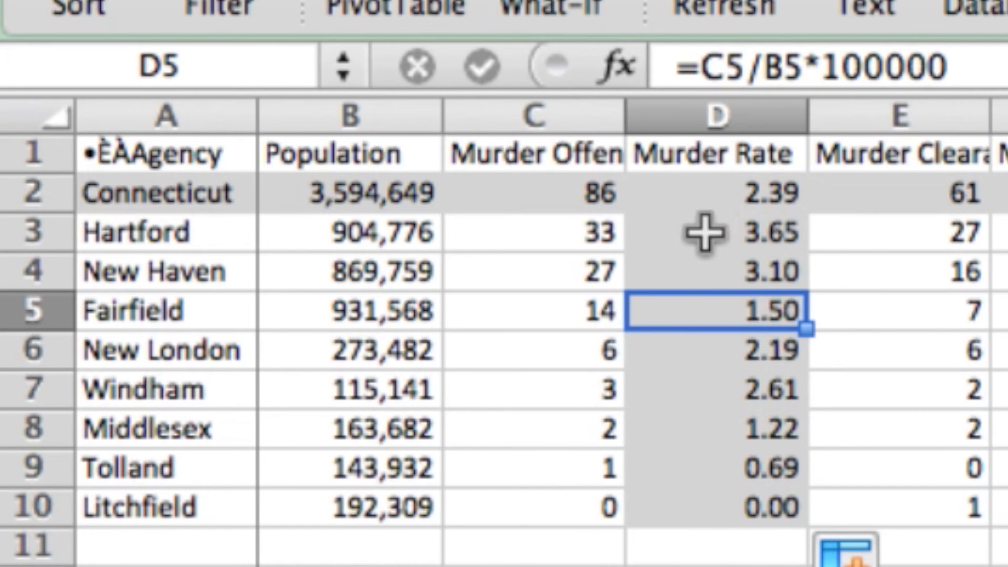
Step: Remove the gray fill color from the county murder rate cells D3 through D10
left_click_drag(705, 233, 702, 507)
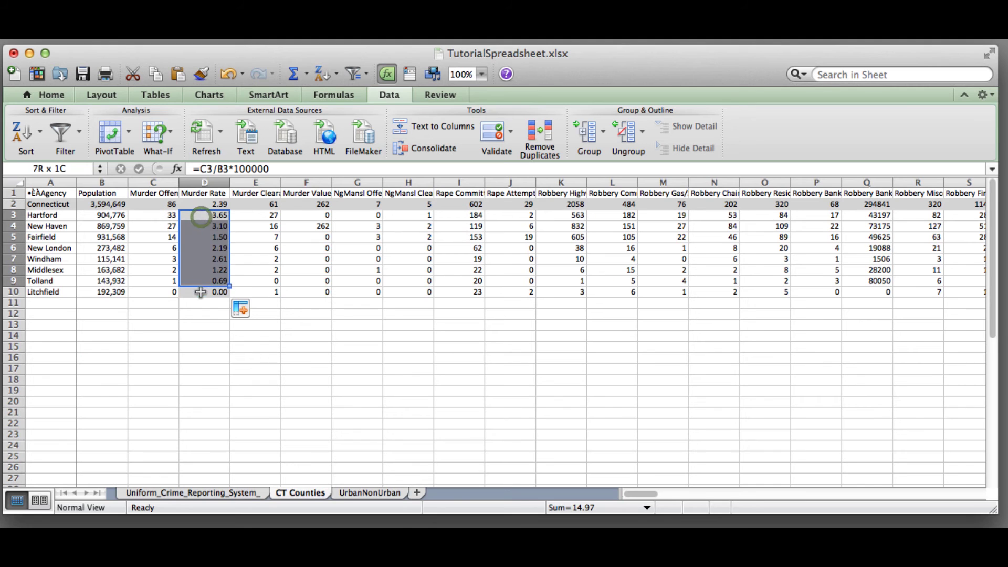
left_click(58, 100)
left_click(248, 149)
left_click(274, 288)
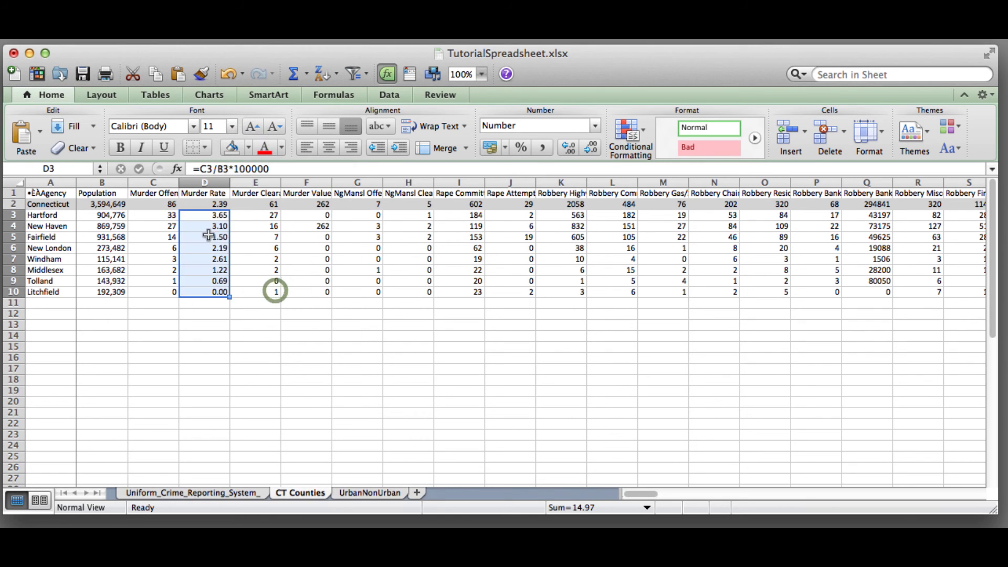
left_click(209, 236)
left_click(208, 217)
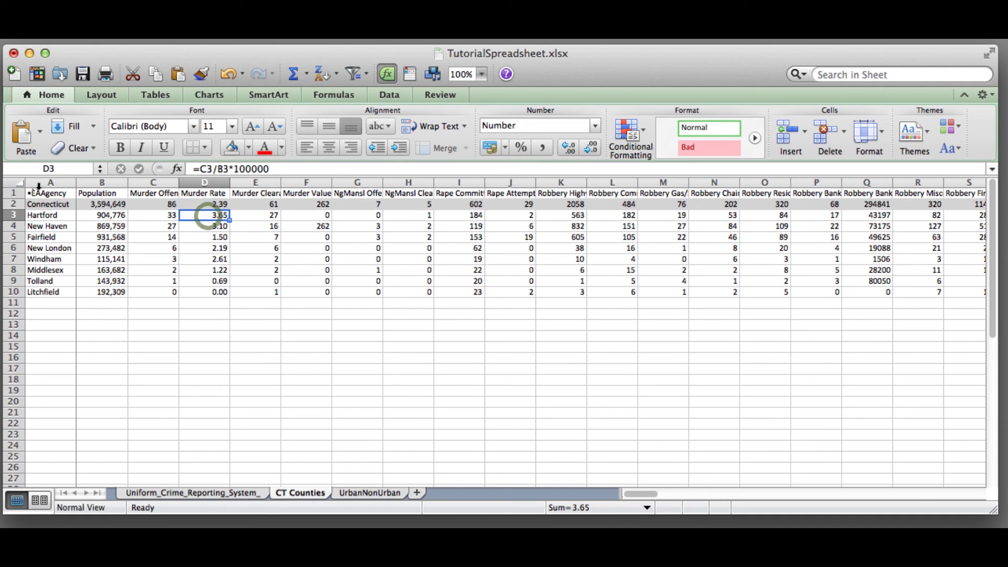
Step: Custom-sort the whole sheet by Murder Rate values from largest to smallest, keeping the list treated as having headers
left_click(17, 181)
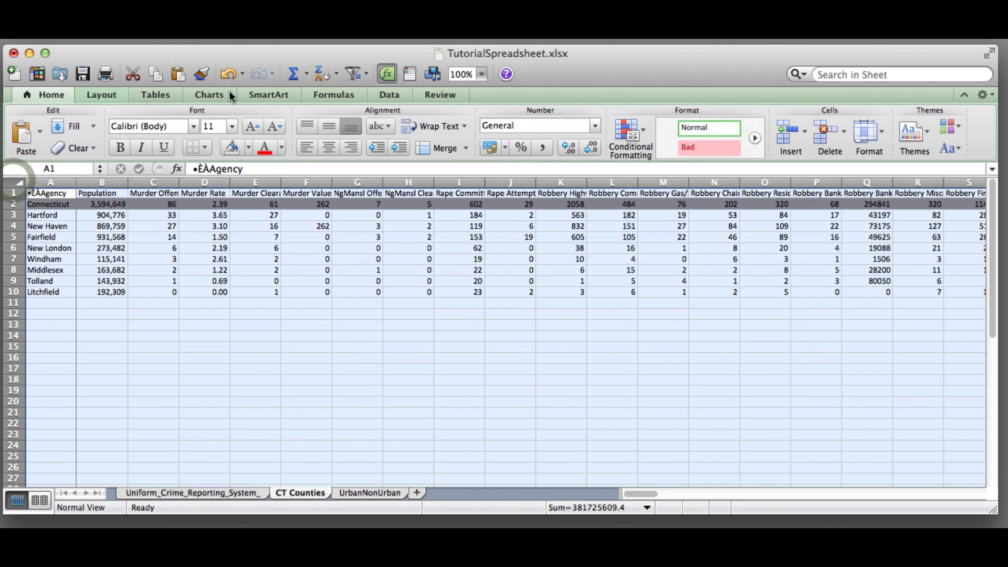
left_click(394, 96)
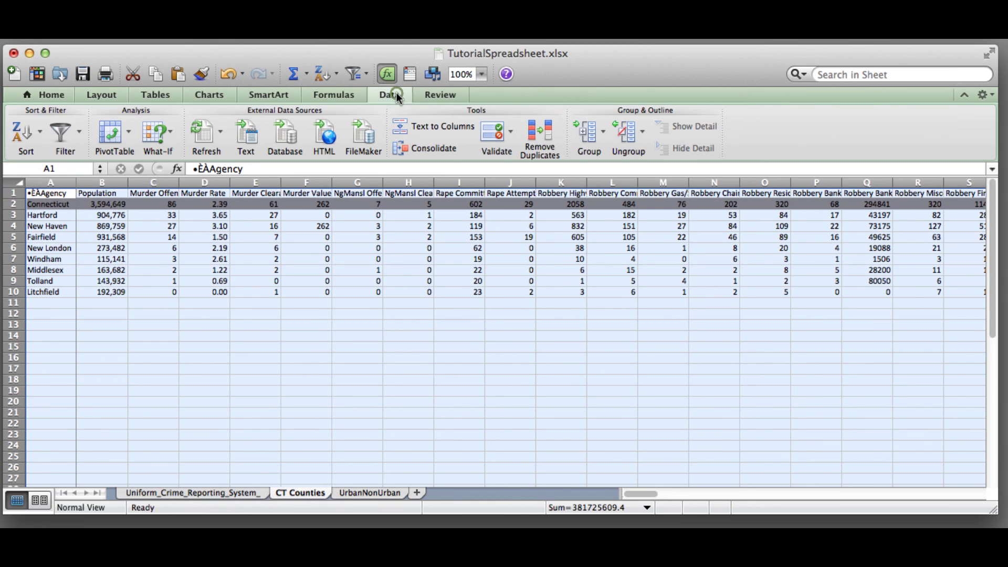
left_click(43, 135)
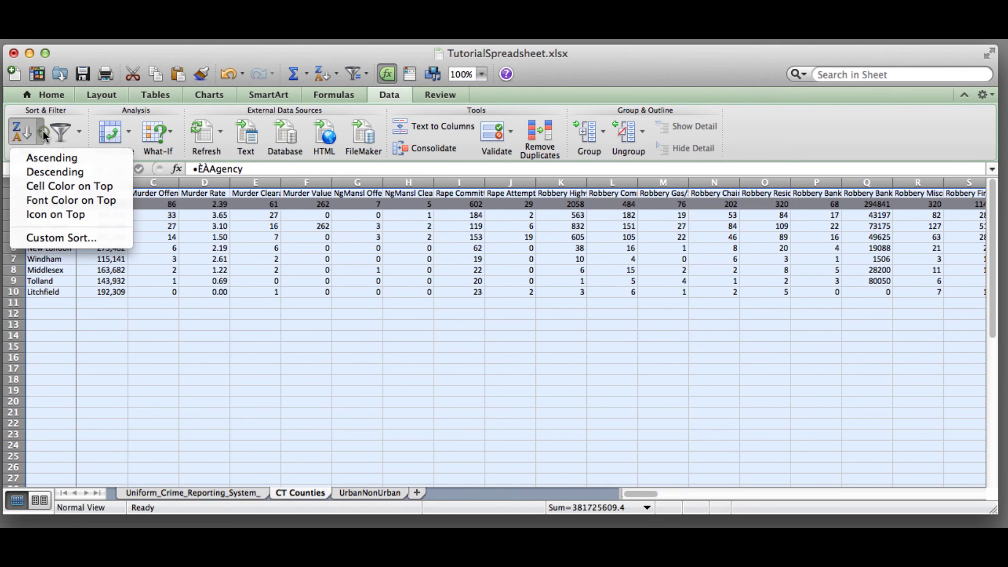
left_click(72, 240)
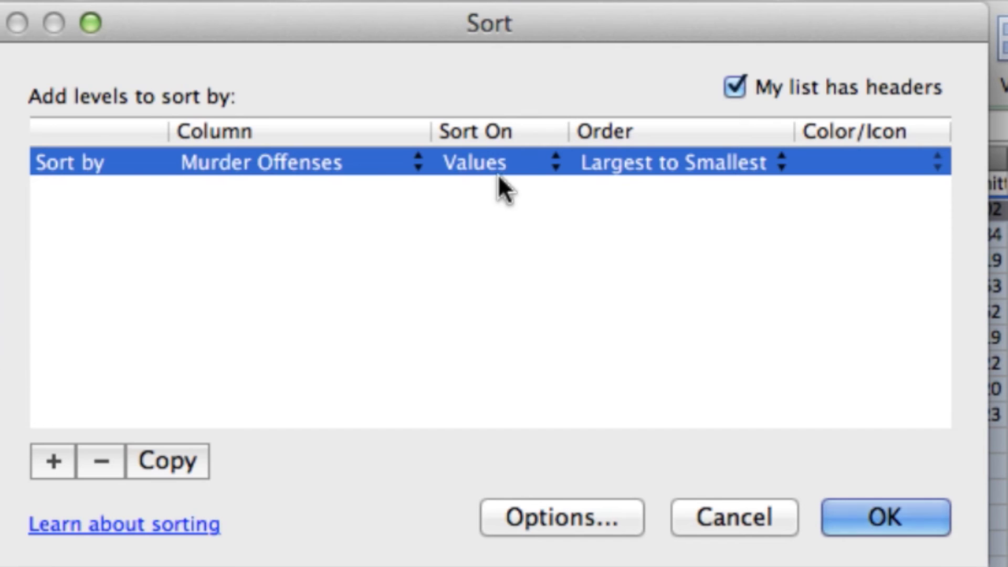
left_click(336, 163)
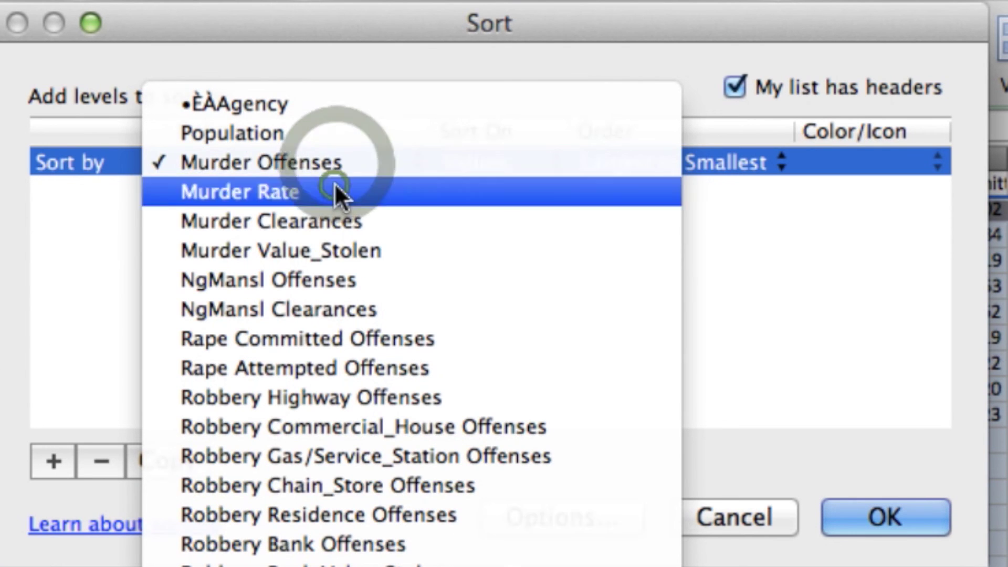
left_click(337, 193)
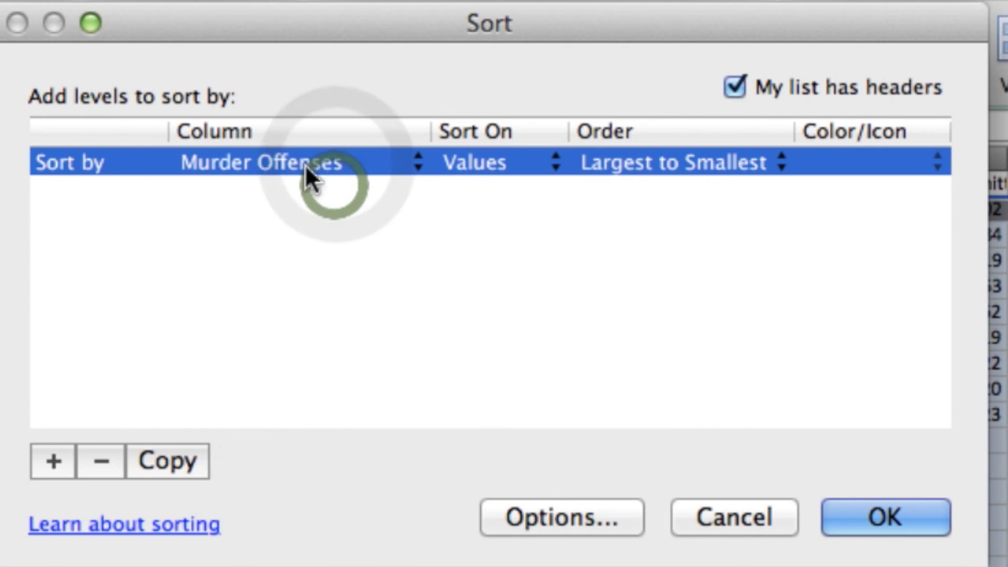
left_click(717, 163)
left_click(722, 190)
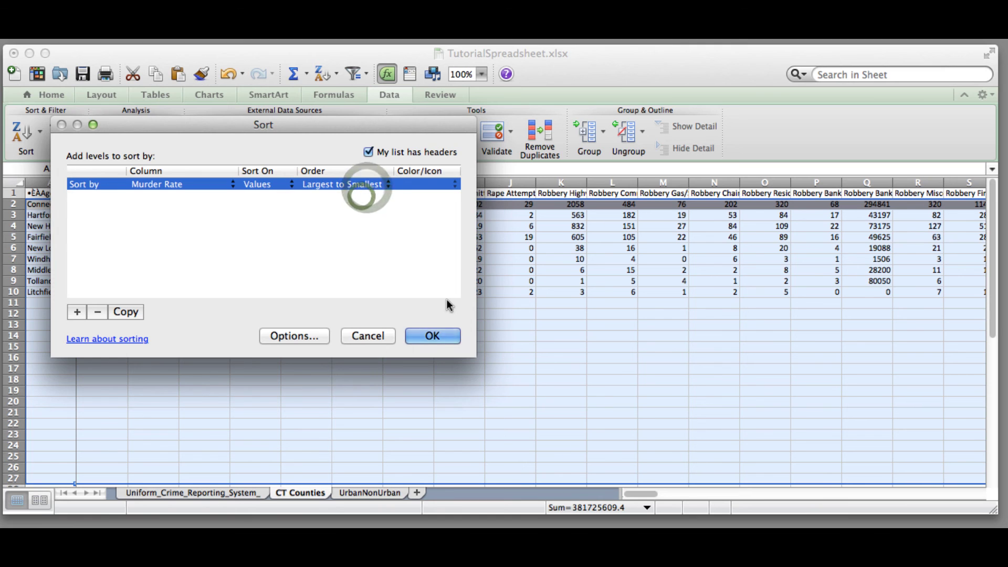
left_click(432, 336)
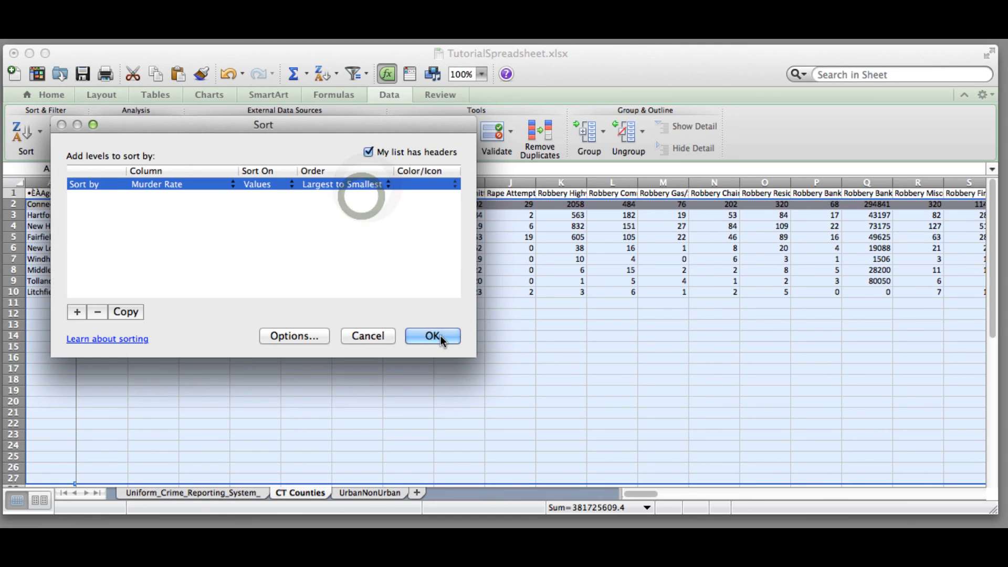
left_click(156, 247)
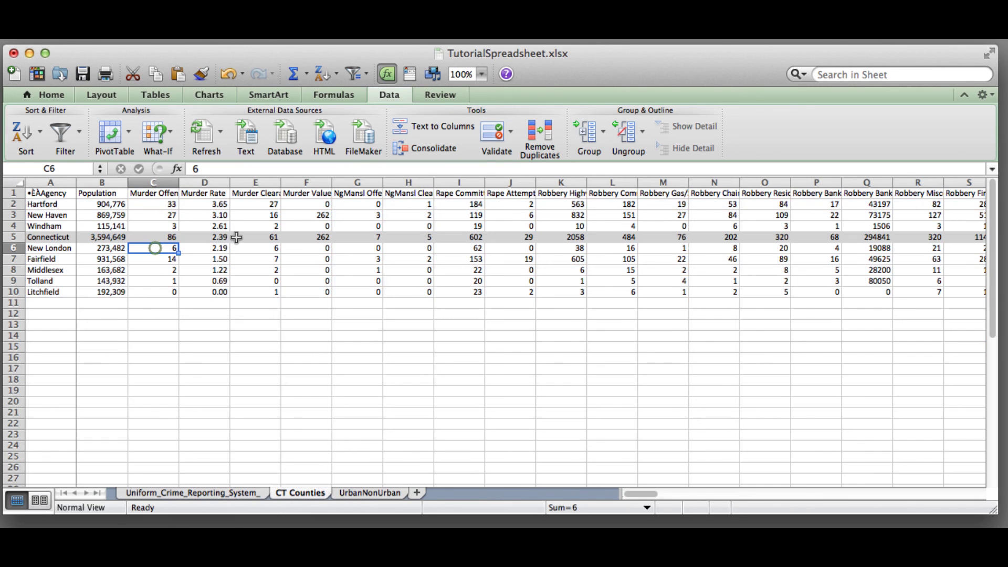
left_click(209, 204)
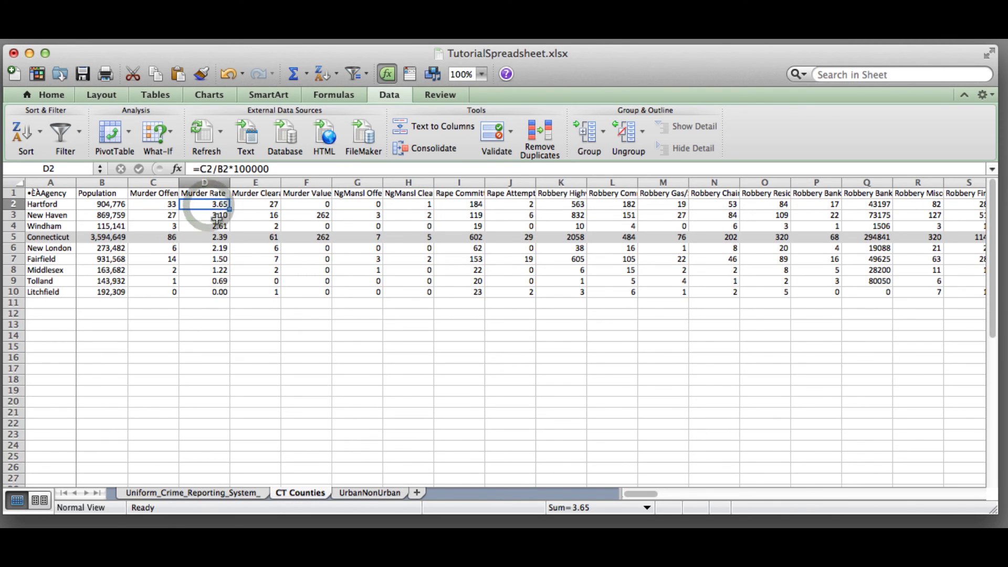